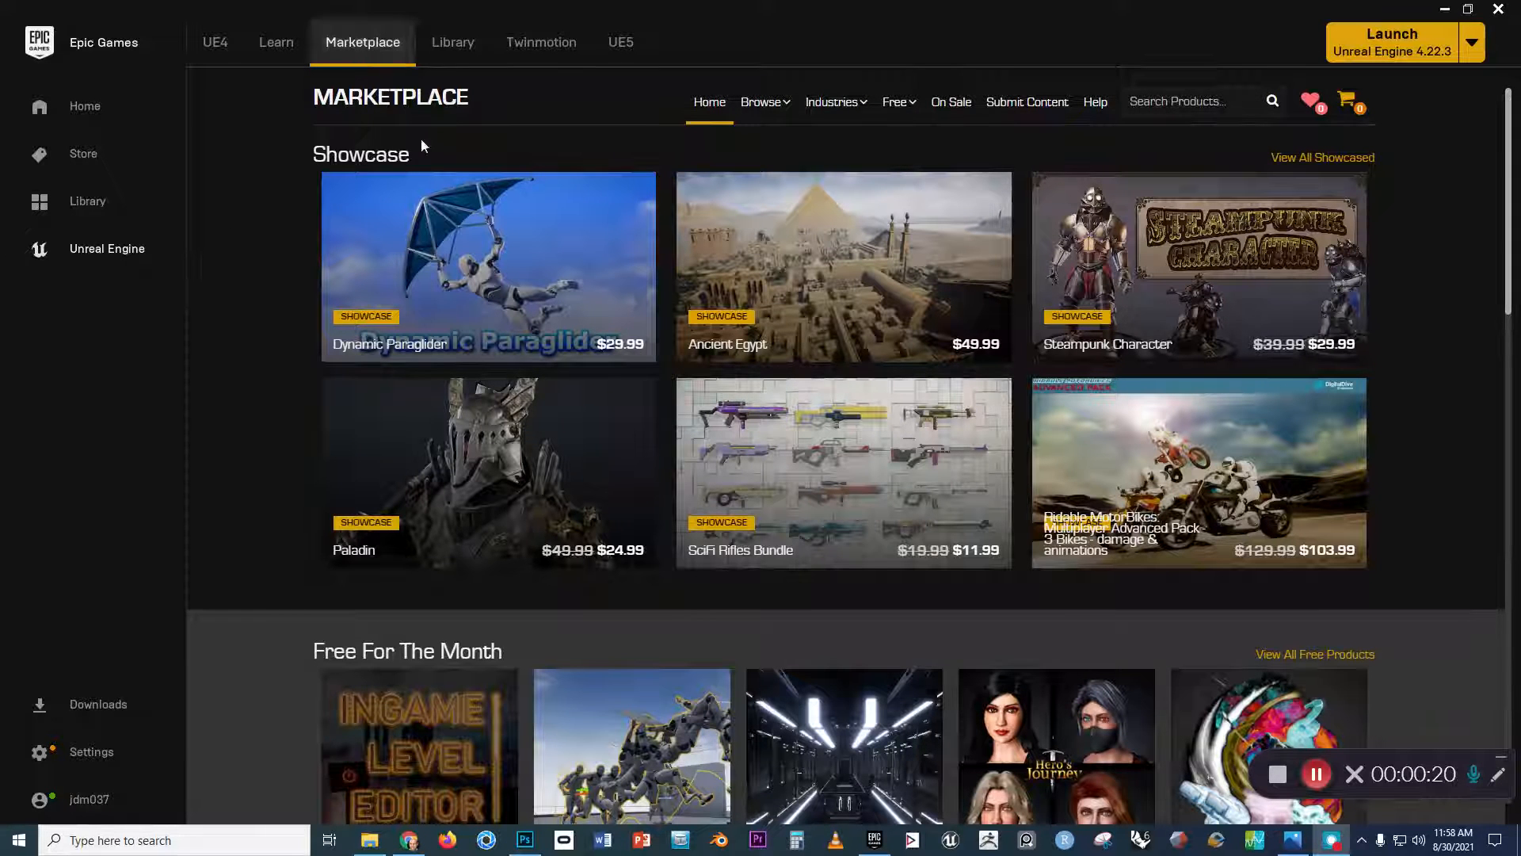
# Search the Marketplace for "trees" and open the Trees: Birch Tree listing
pyautogui.click(1205, 111)
pyautogui.write('trees')
pyautogui.press('Return')
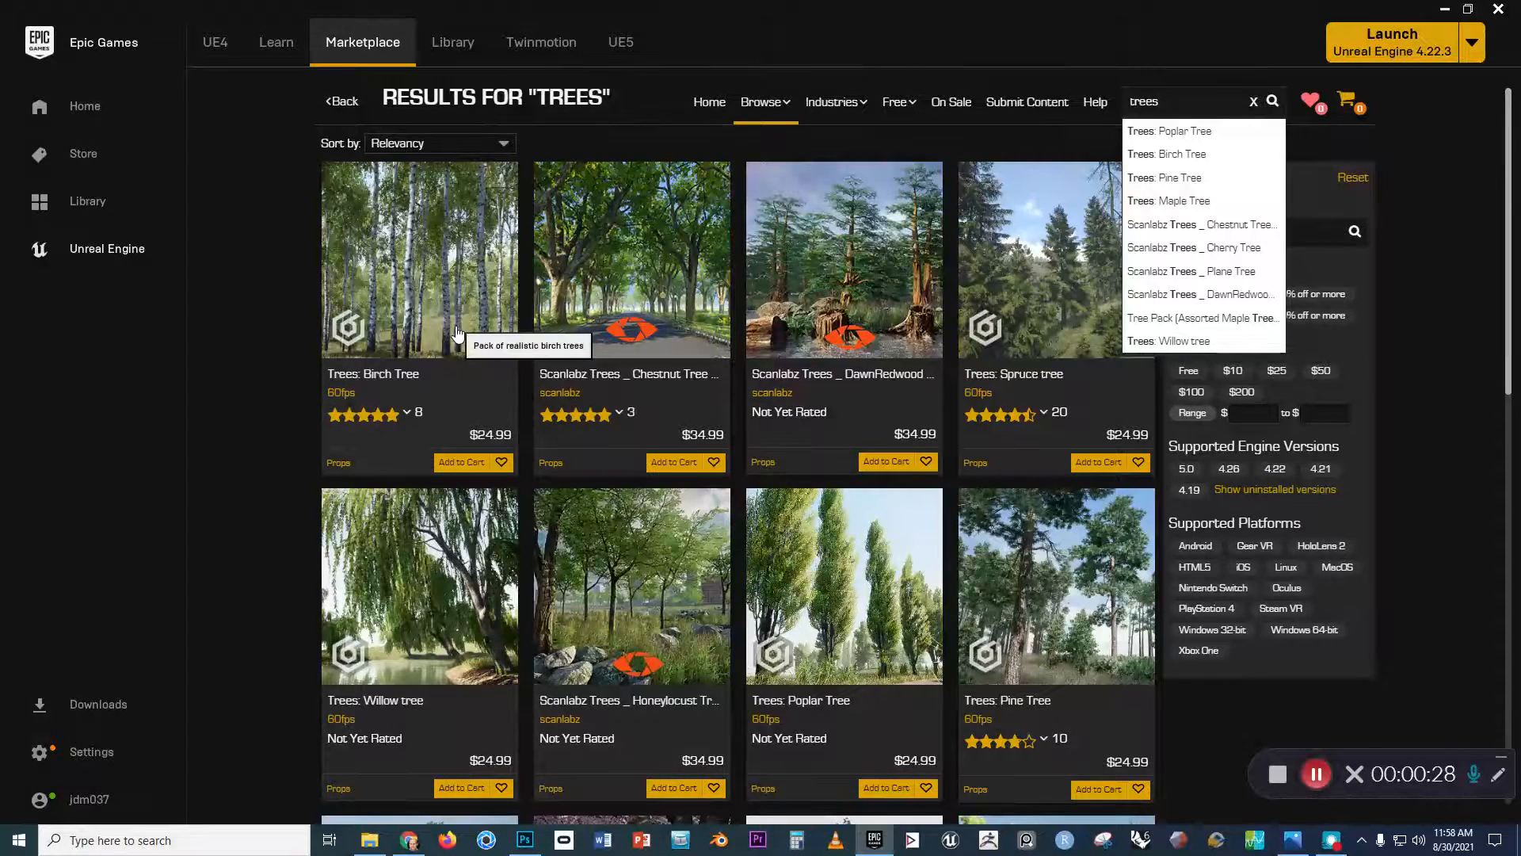
pyautogui.click(454, 300)
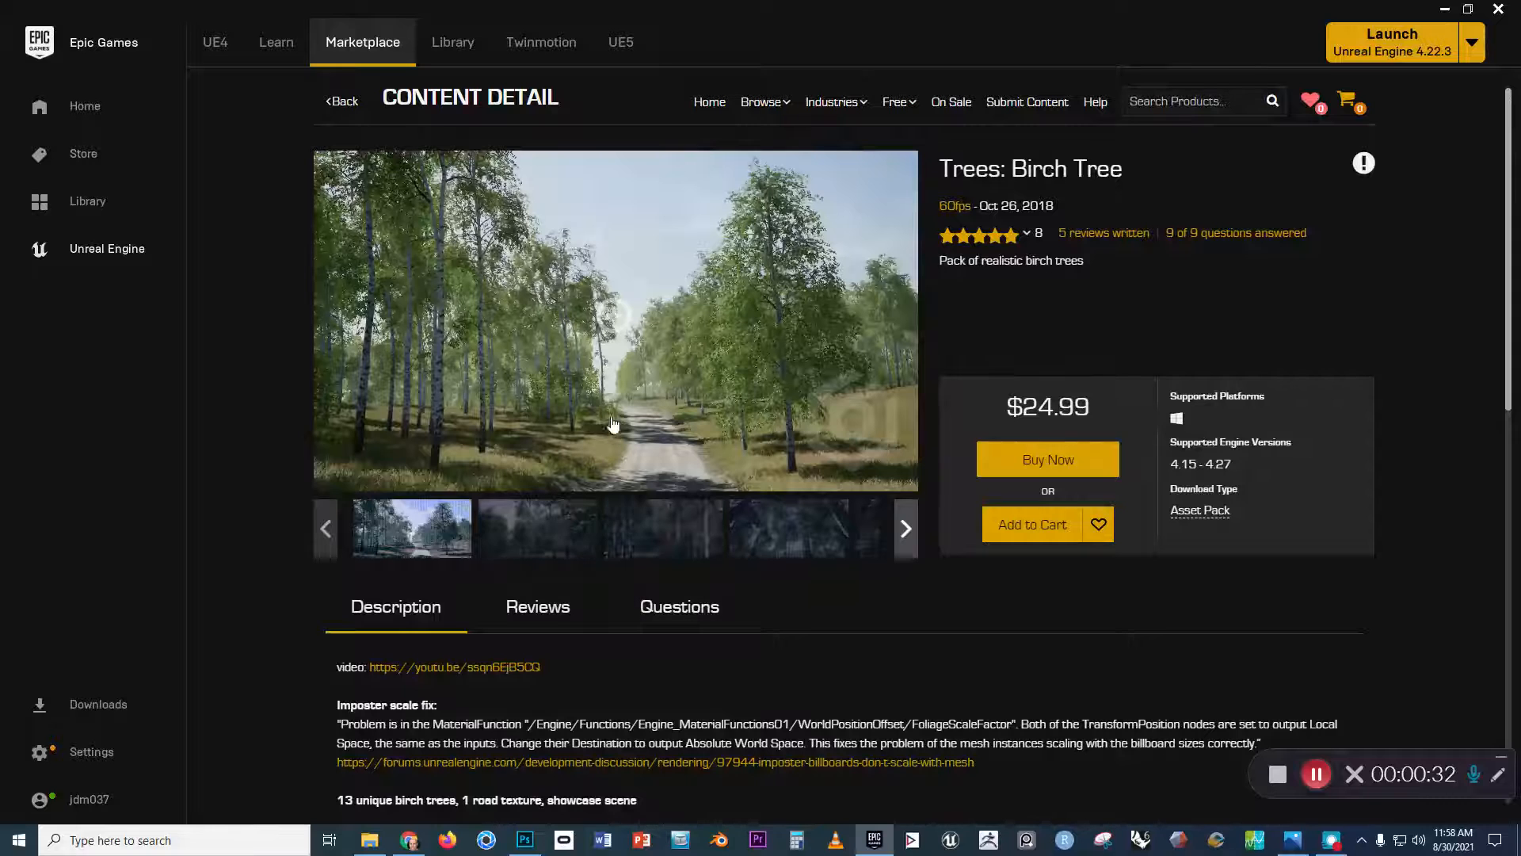
# Look through the Birch Tree pack's preview images and read its description and technical details
pyautogui.click(553, 527)
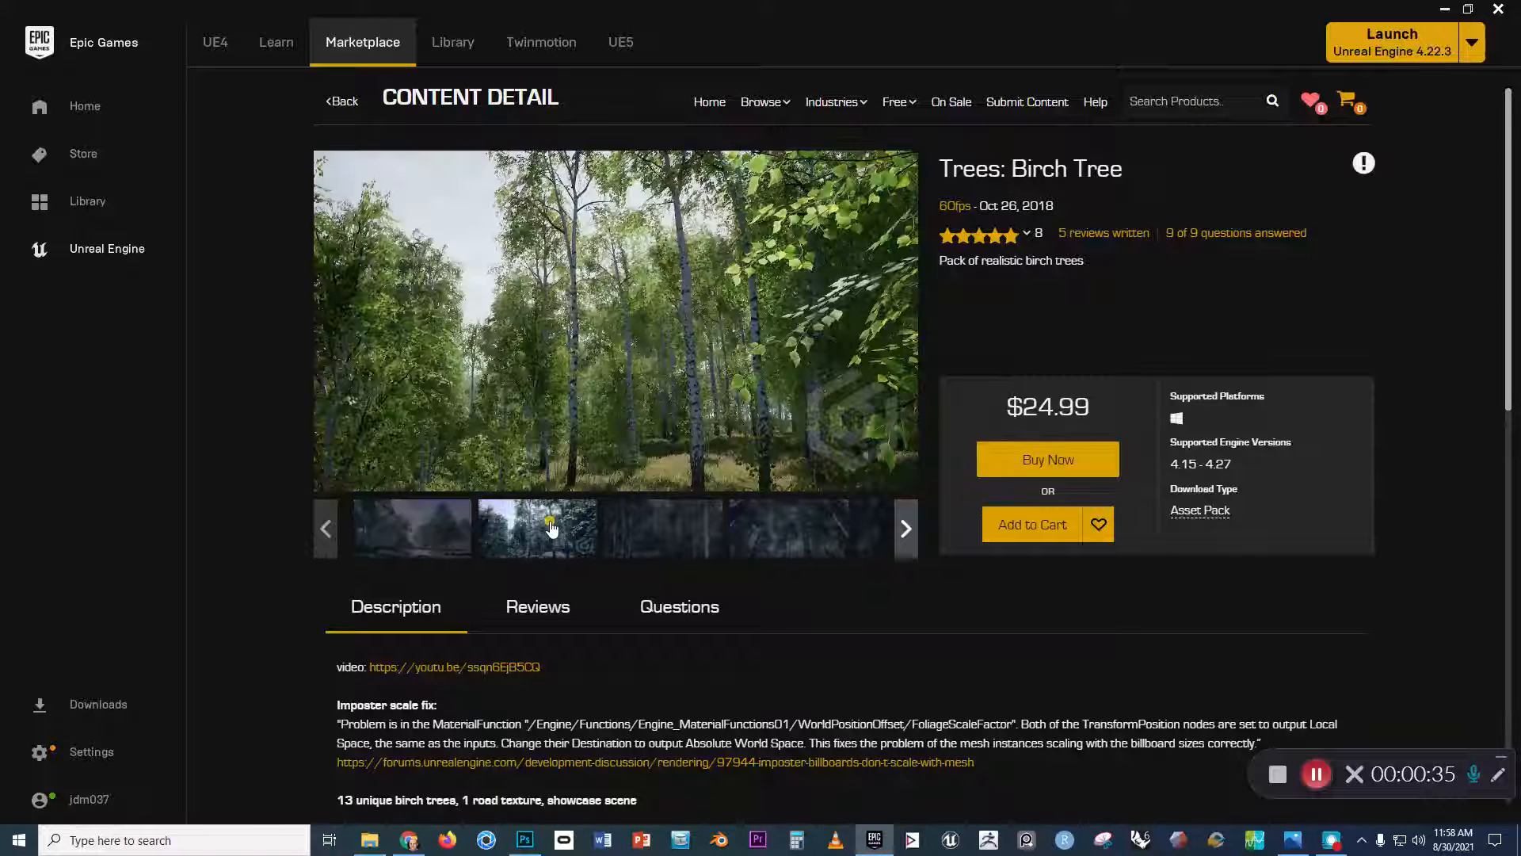
pyautogui.click(632, 533)
pyautogui.click(761, 529)
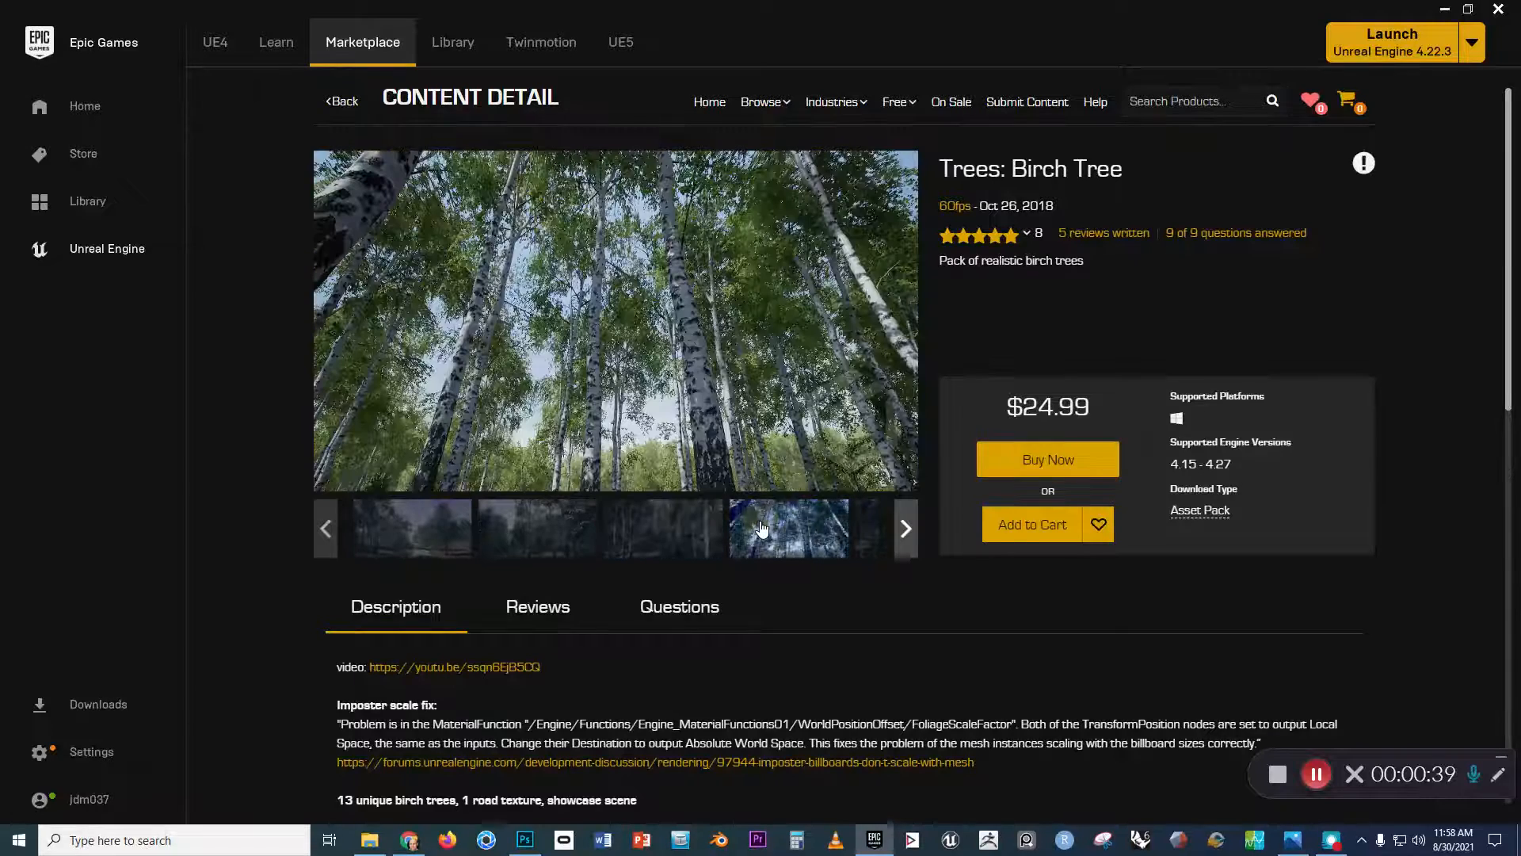
pyautogui.click(865, 545)
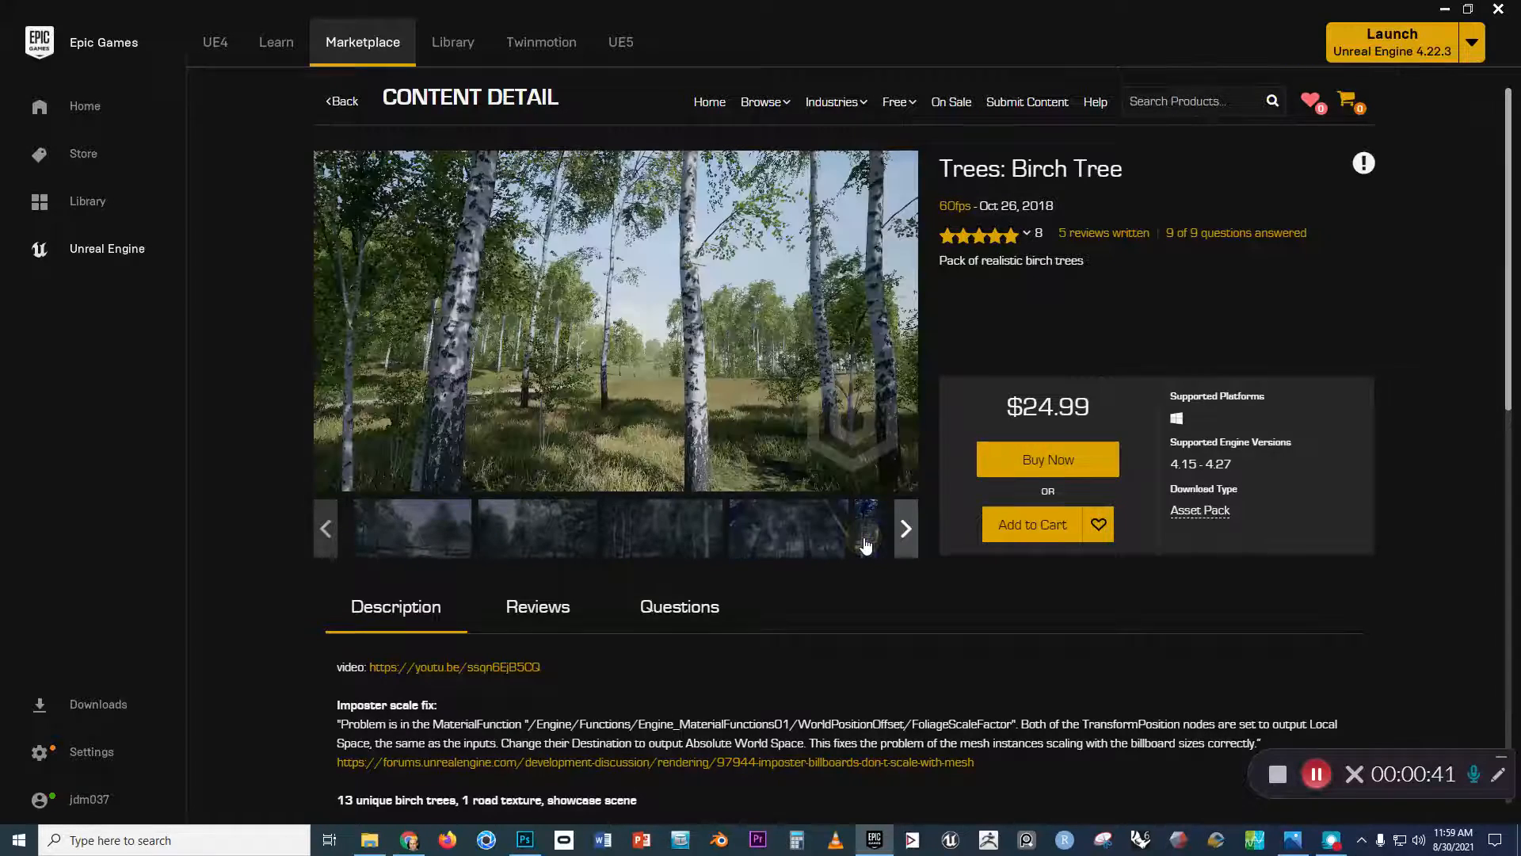
pyautogui.click(905, 528)
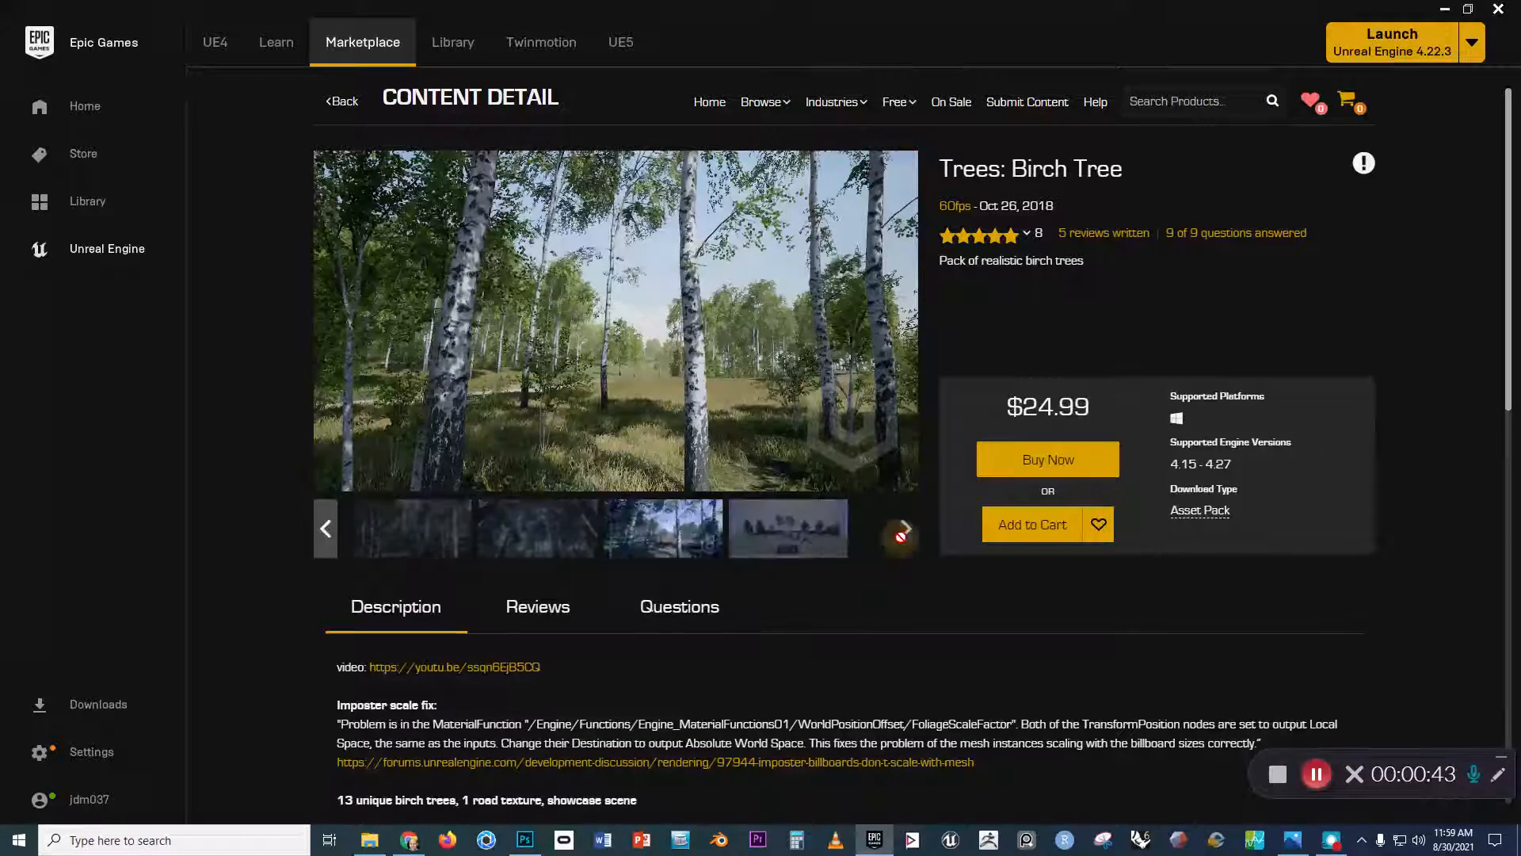
pyautogui.click(788, 529)
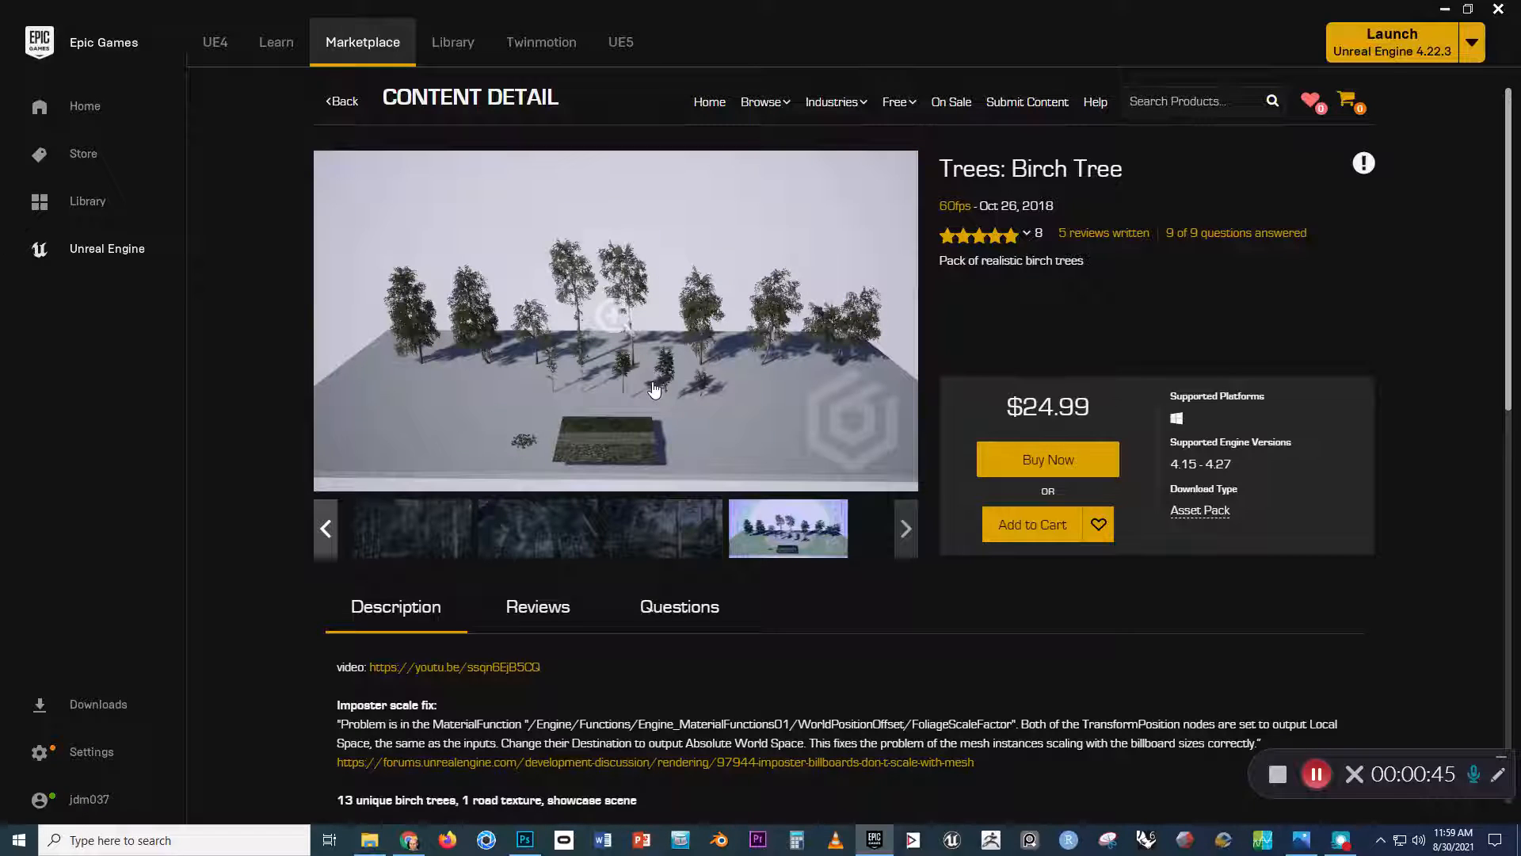
pyautogui.scroll(-2, 728, 587)
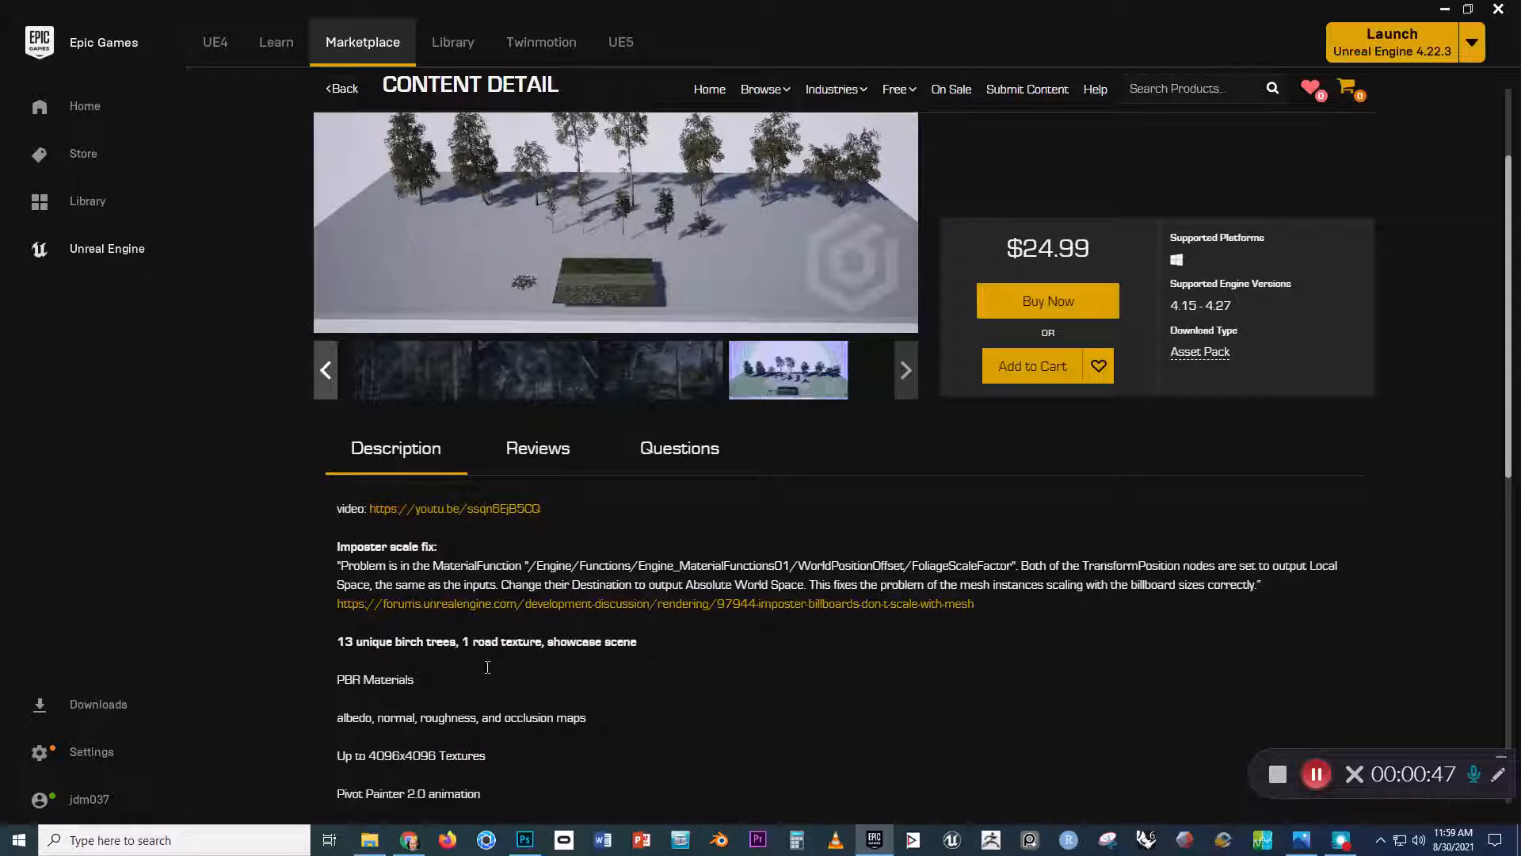
pyautogui.scroll(-2, 479, 739)
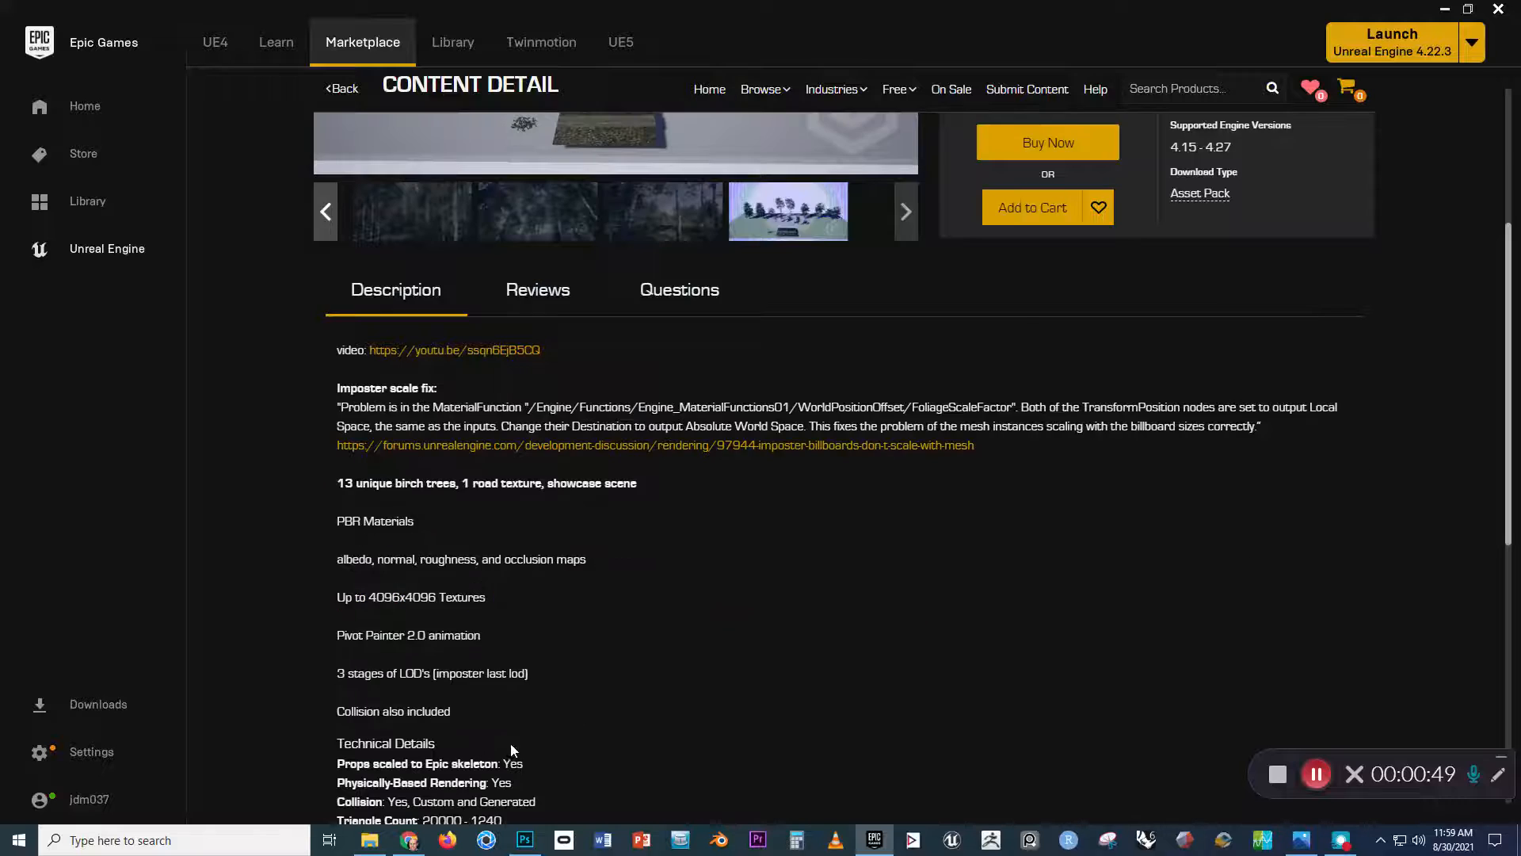
pyautogui.scroll(4, 555, 739)
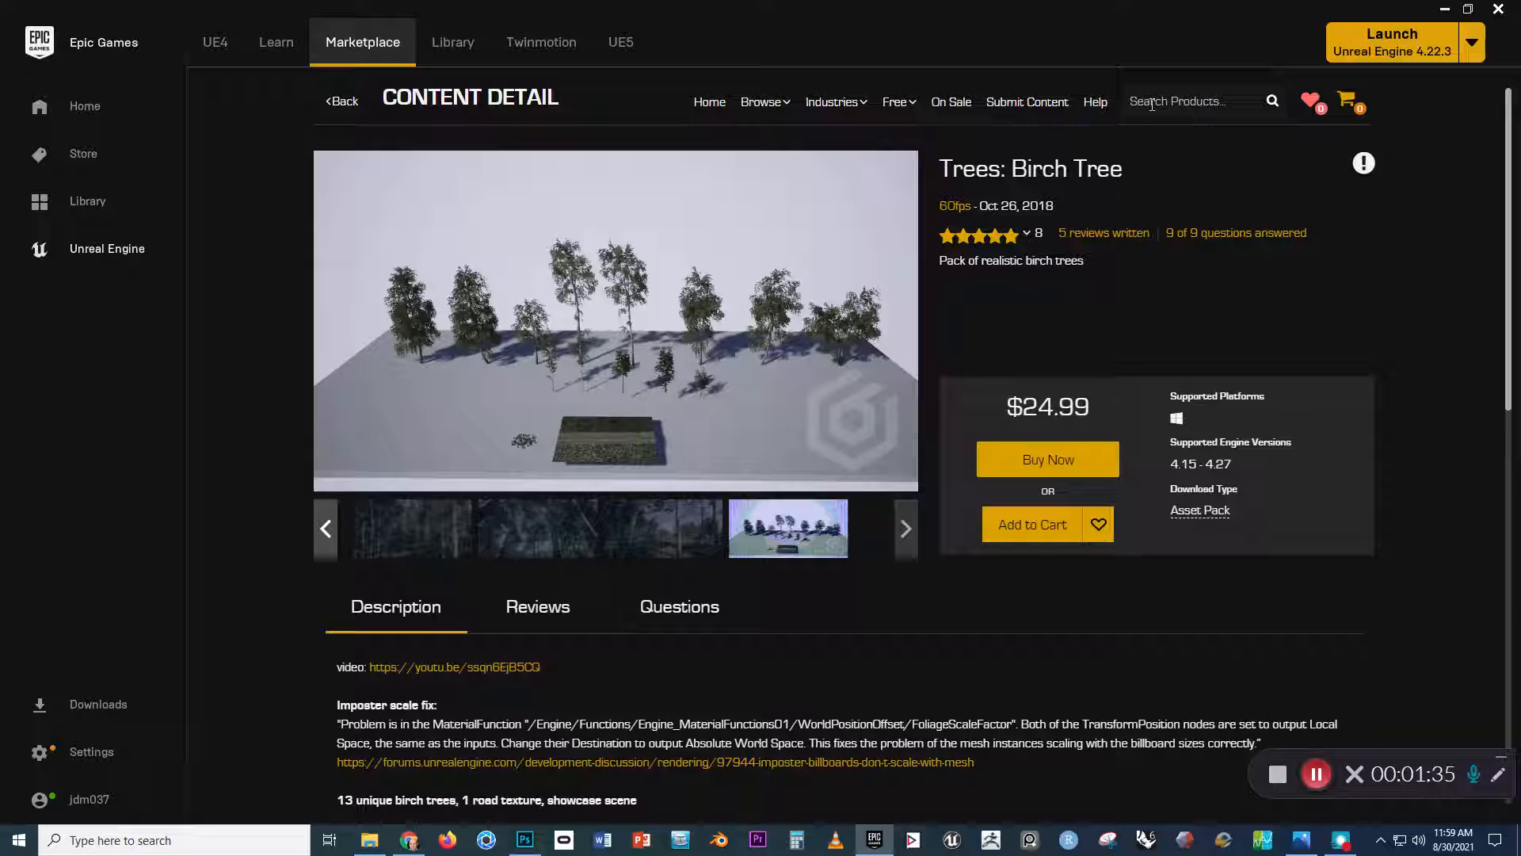
# Search the Marketplace for "kite demo", open the Open World Demo Collection, and view its second preview image
pyautogui.write('ki')
pyautogui.write('te p')
pyautogui.press('Return')
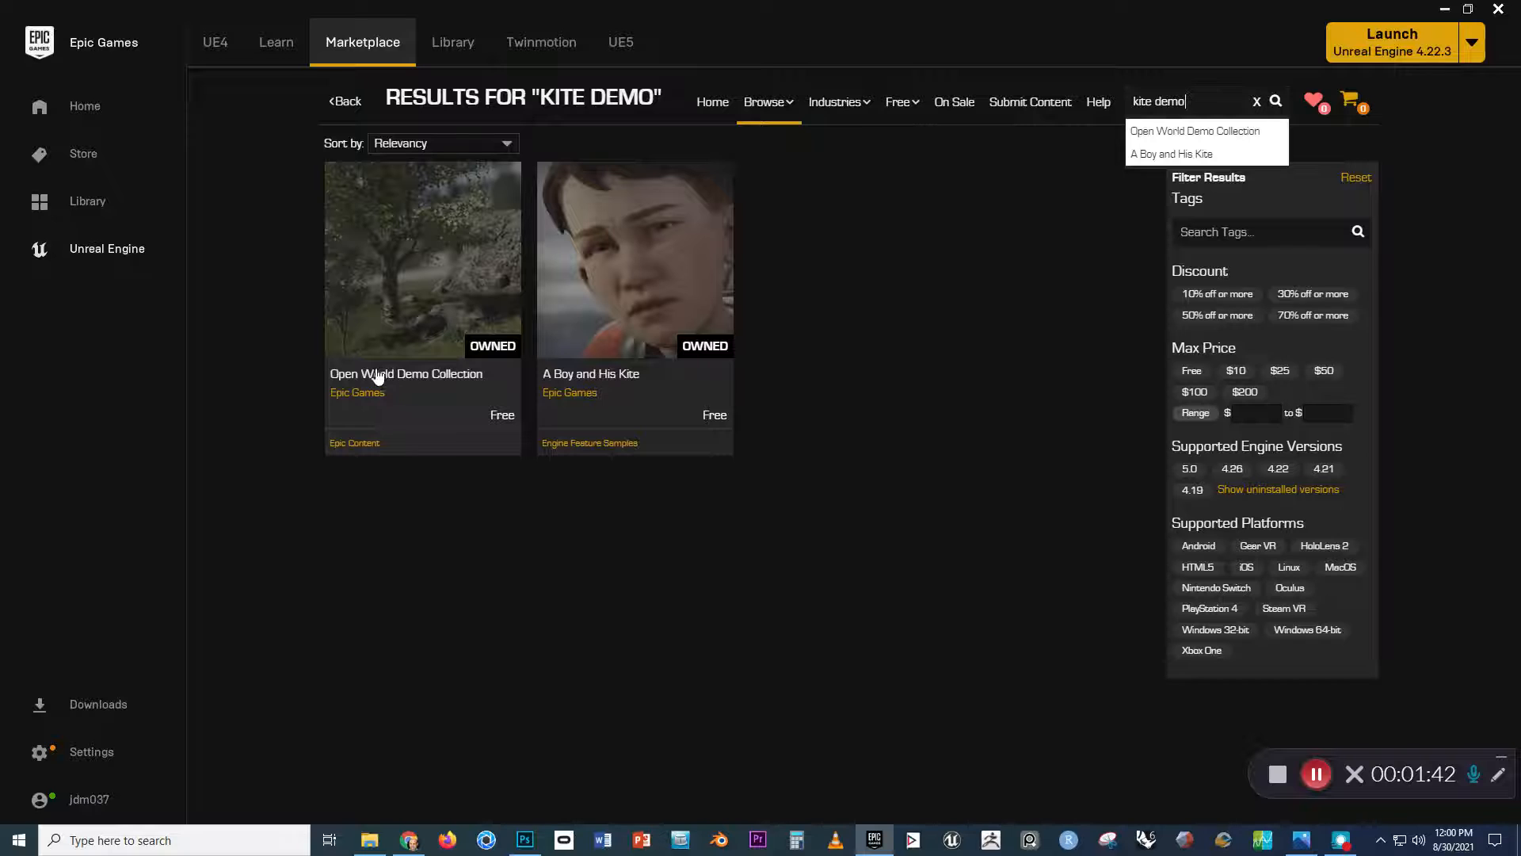
pyautogui.click(428, 303)
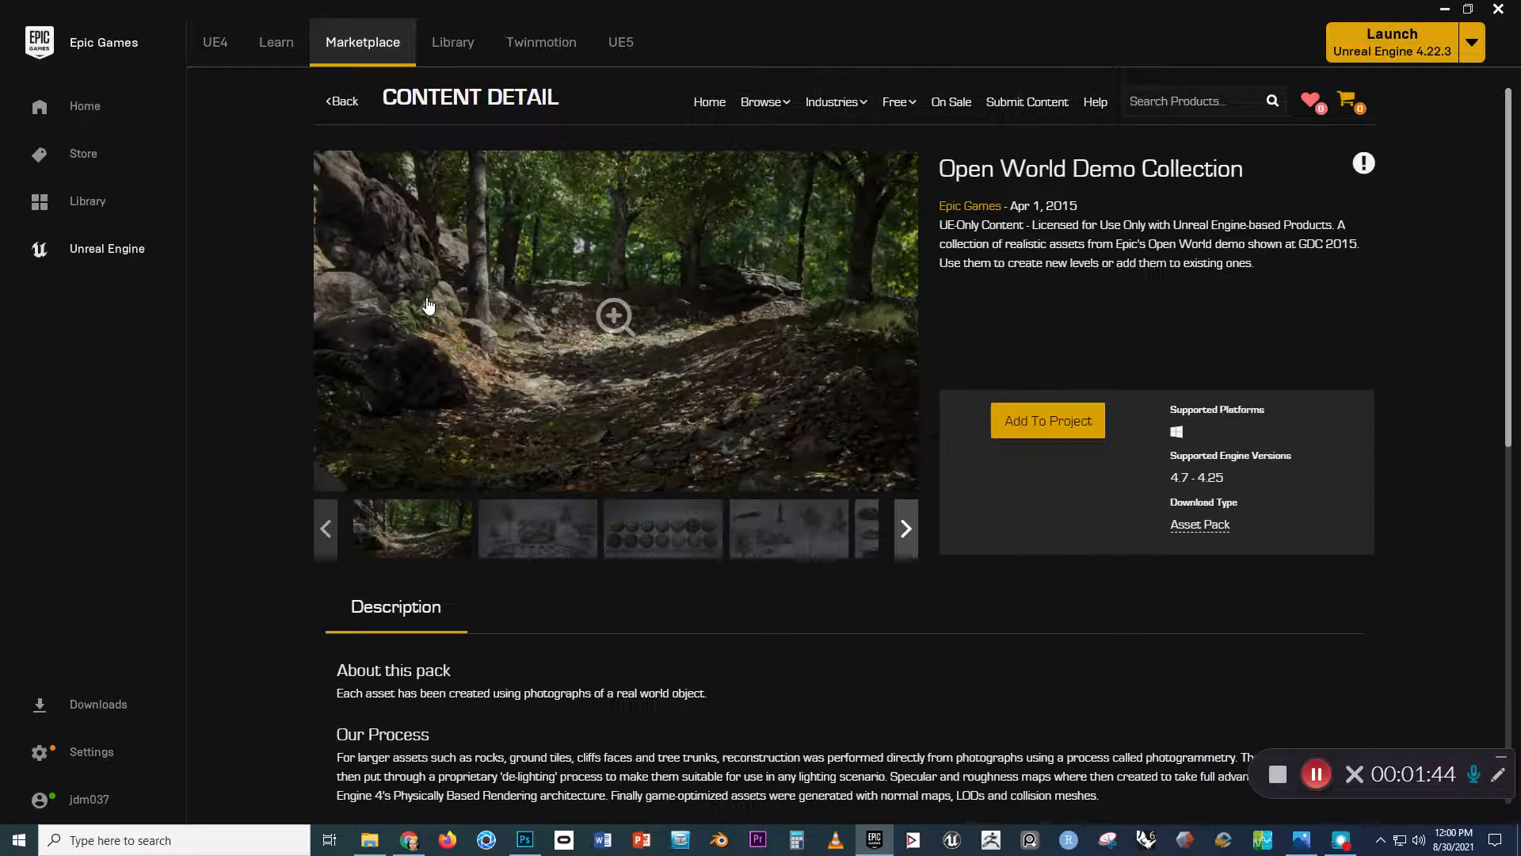
pyautogui.click(529, 529)
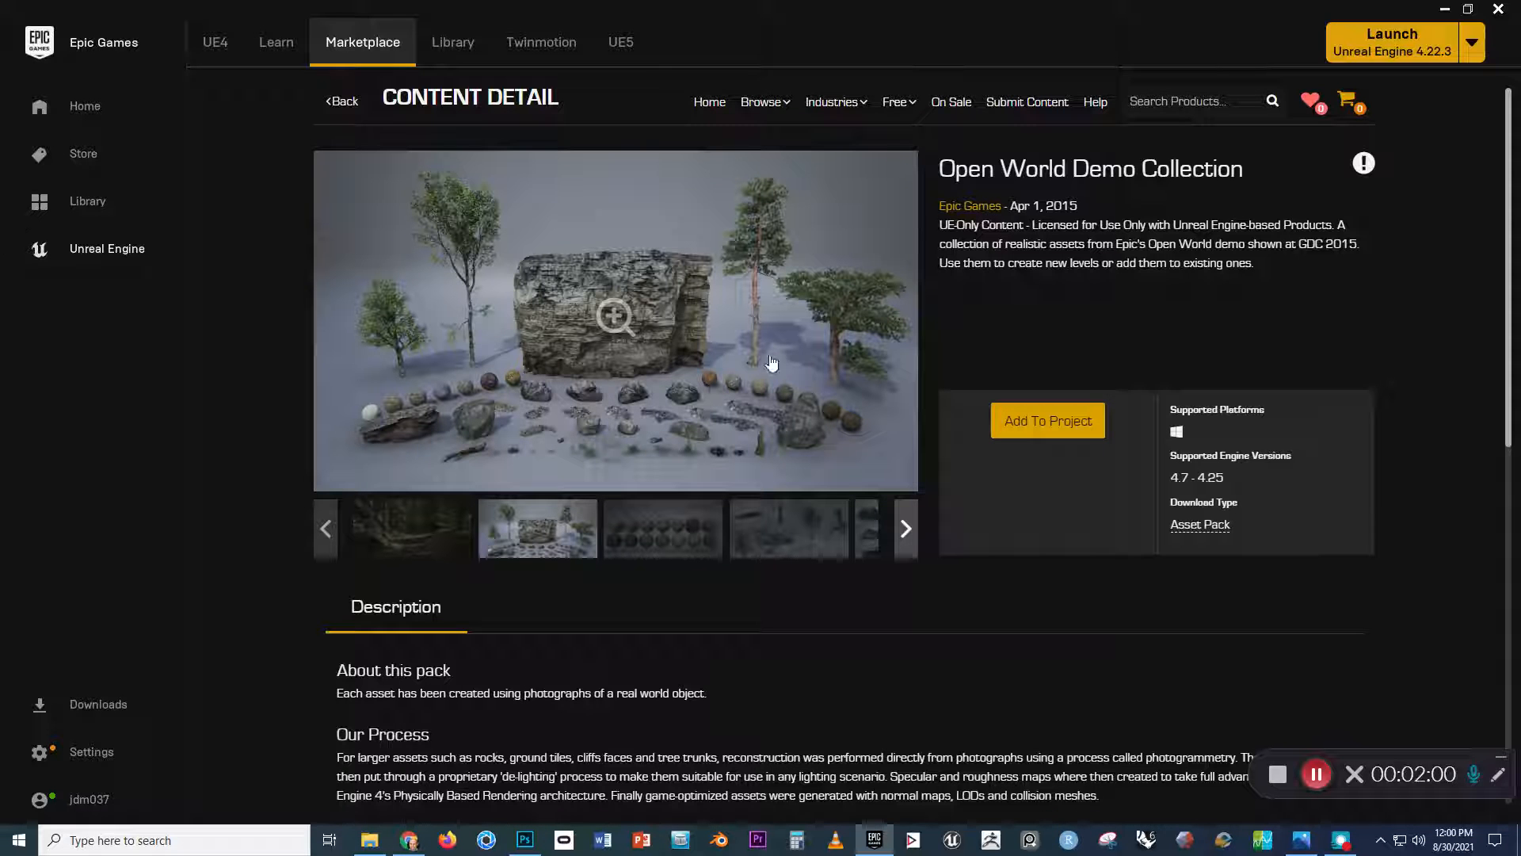
# Add the Open World Demo Collection to the landscape2 project
pyautogui.click(1024, 421)
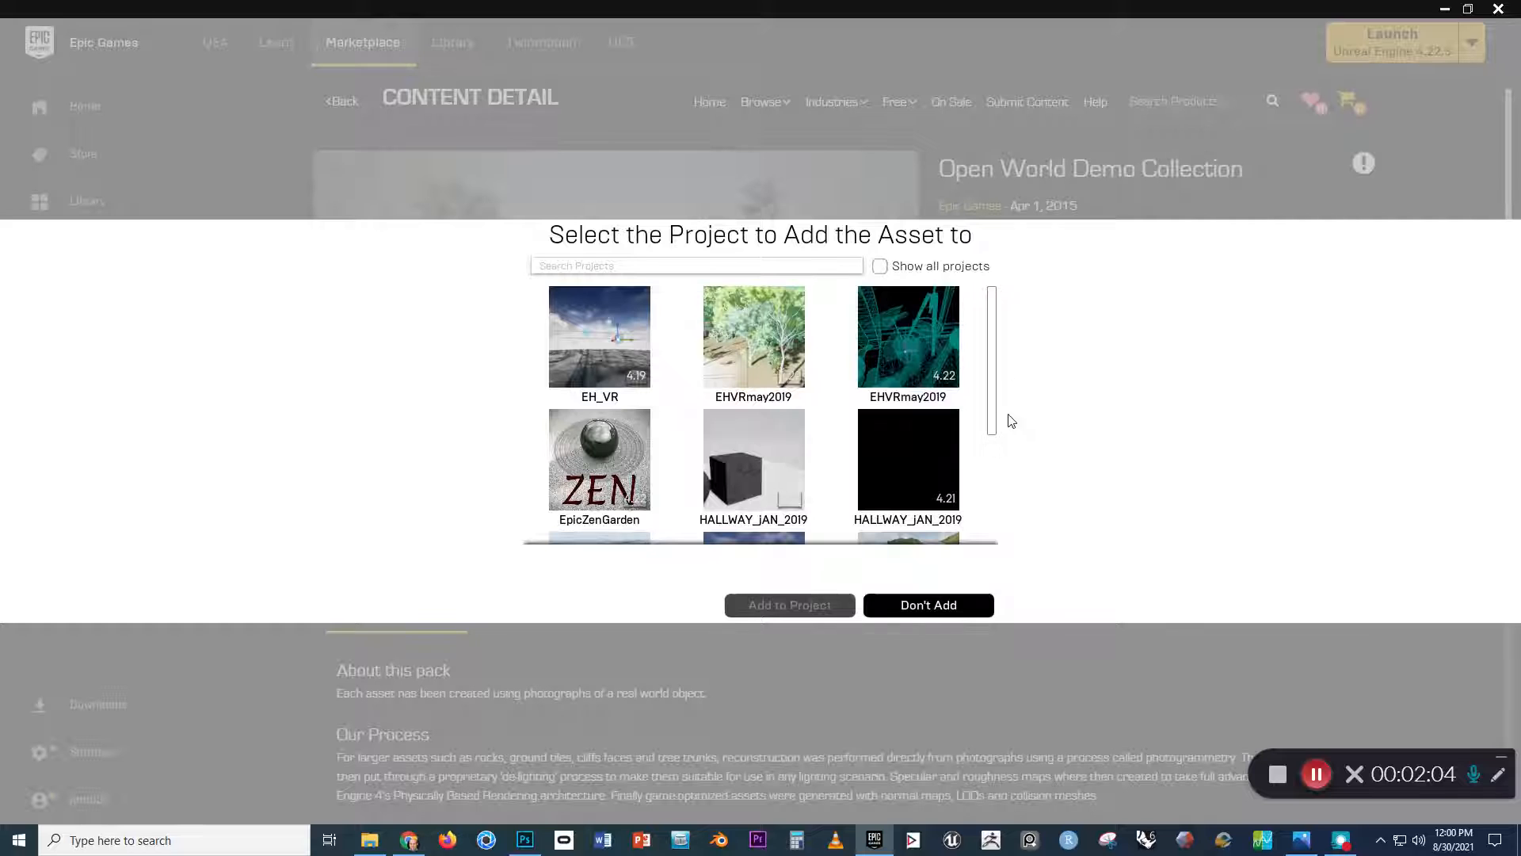
pyautogui.moveTo(994, 359); pyautogui.dragTo(969, 465)
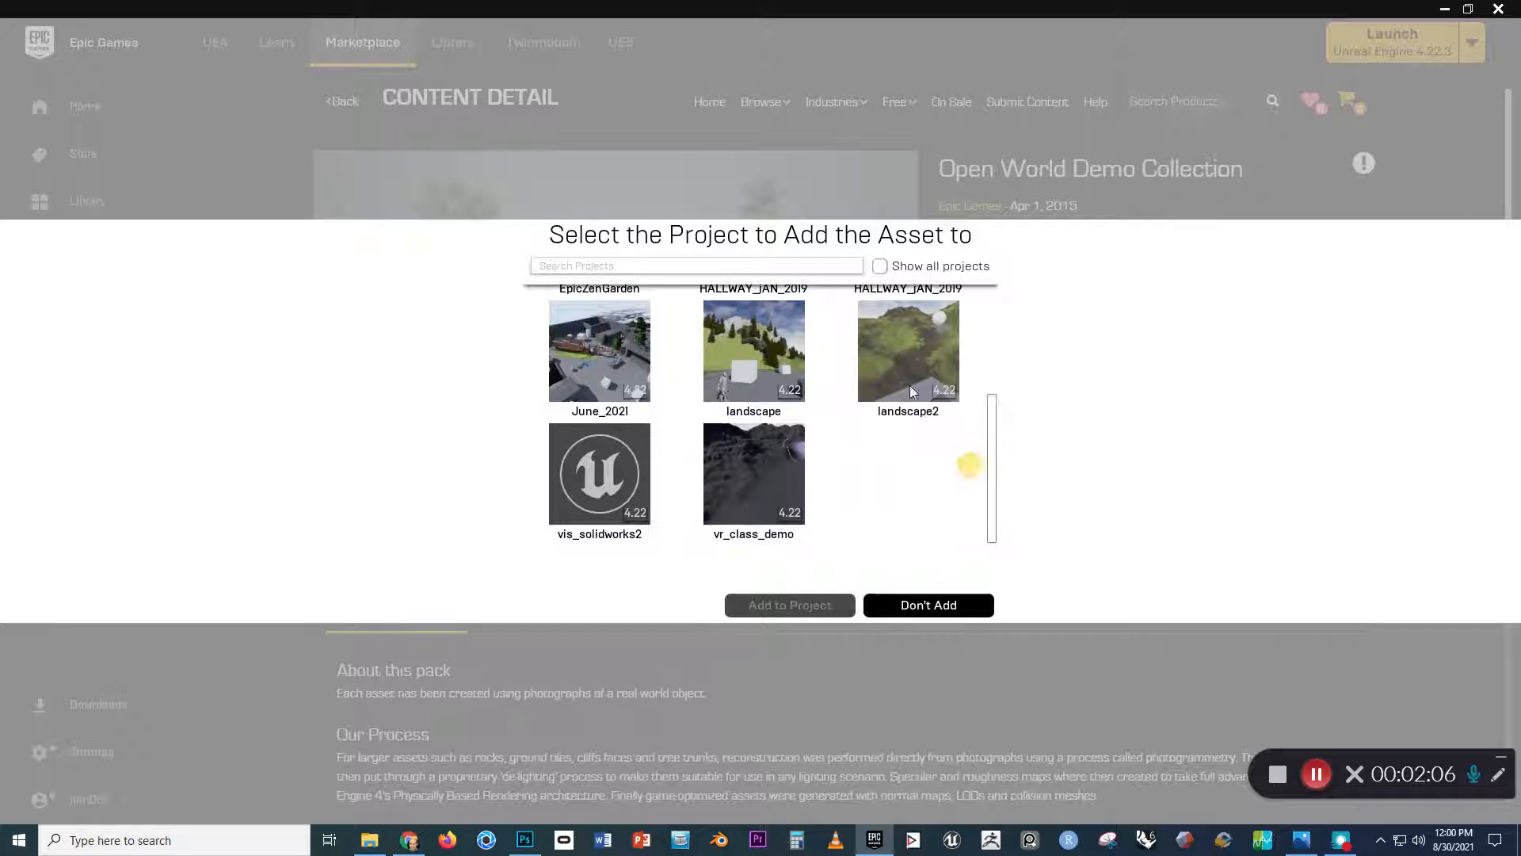
pyautogui.click(900, 349)
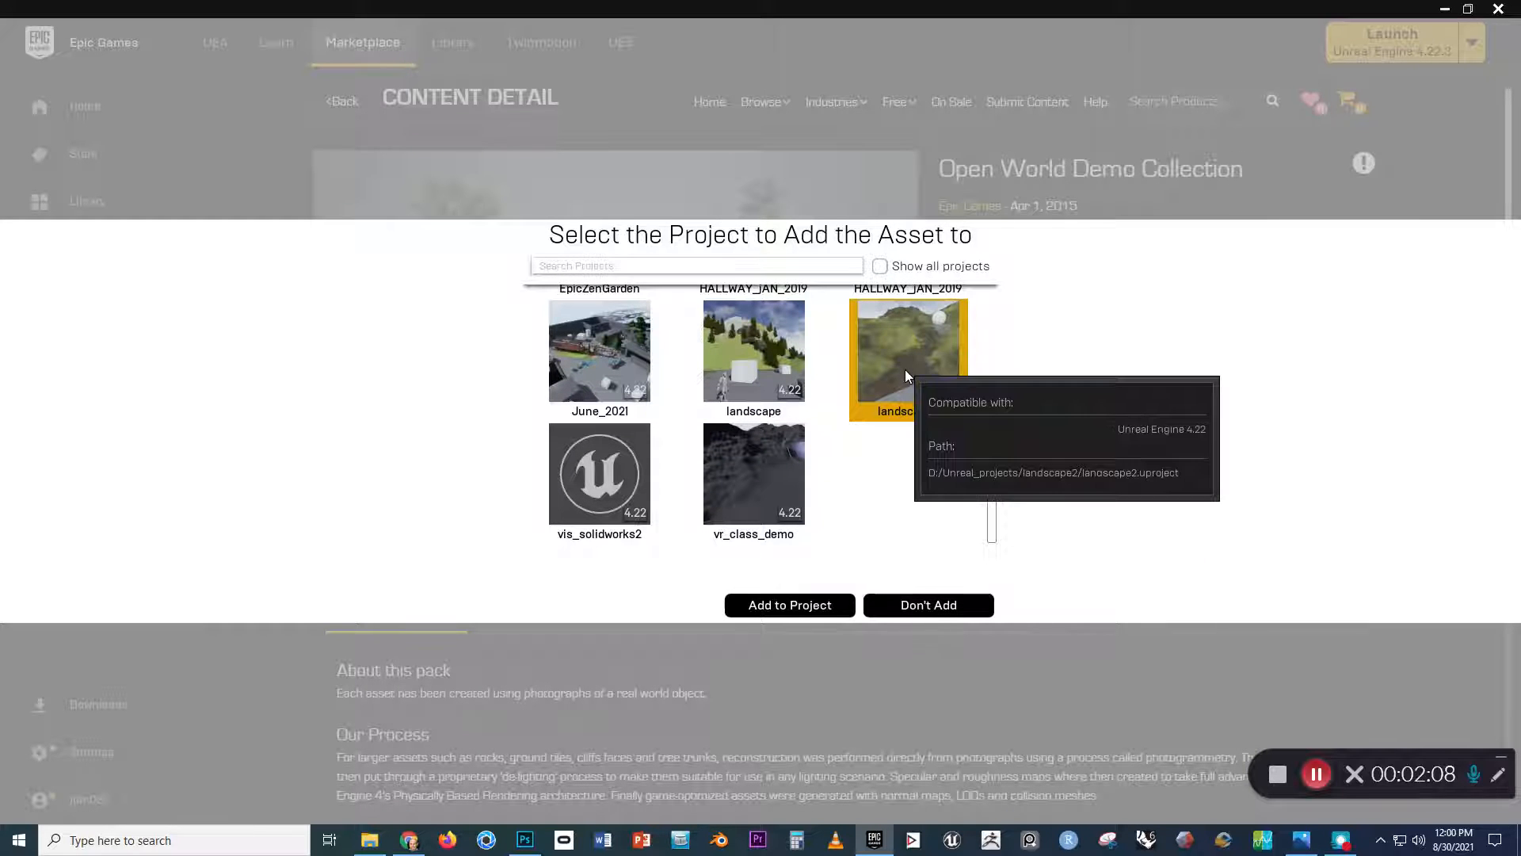
pyautogui.click(810, 610)
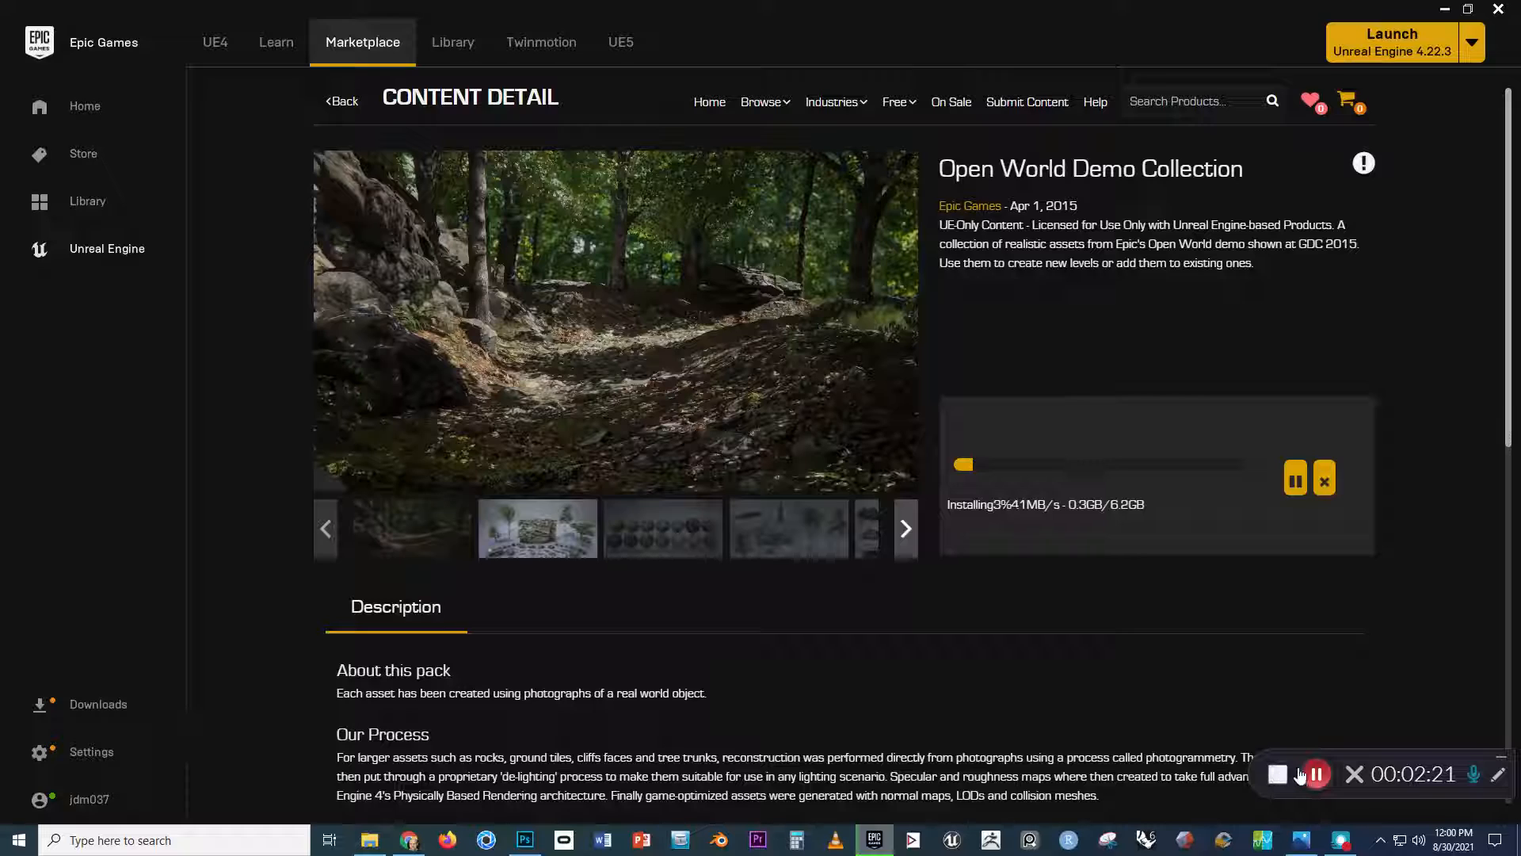
pyautogui.click(1309, 783)
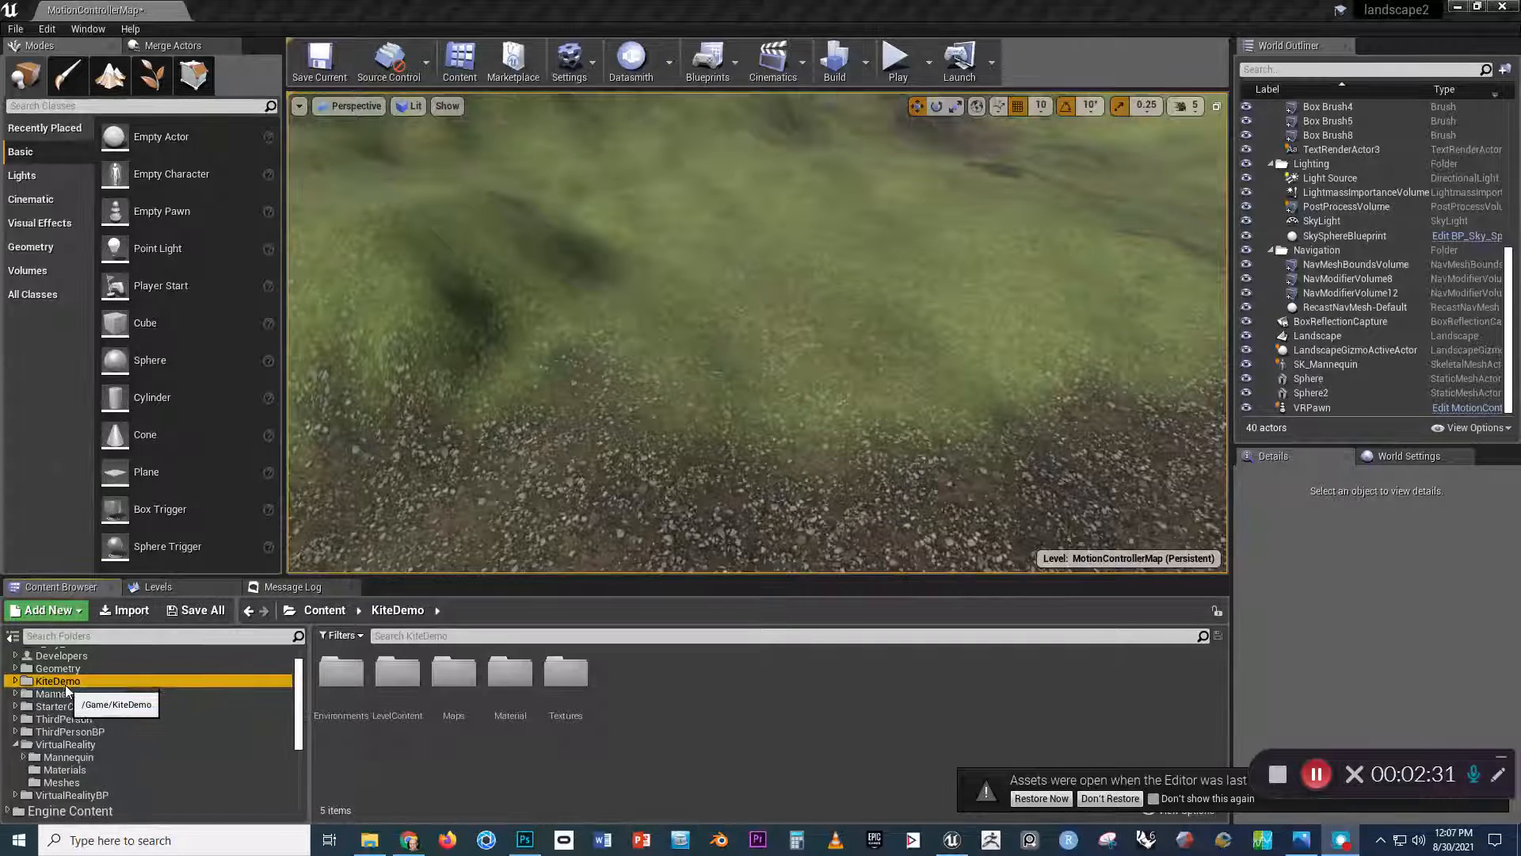
# In the landscape2 project, open the KiteDemo/Environments/Cliffs/Cliff01 content folder
pyautogui.click(16, 681)
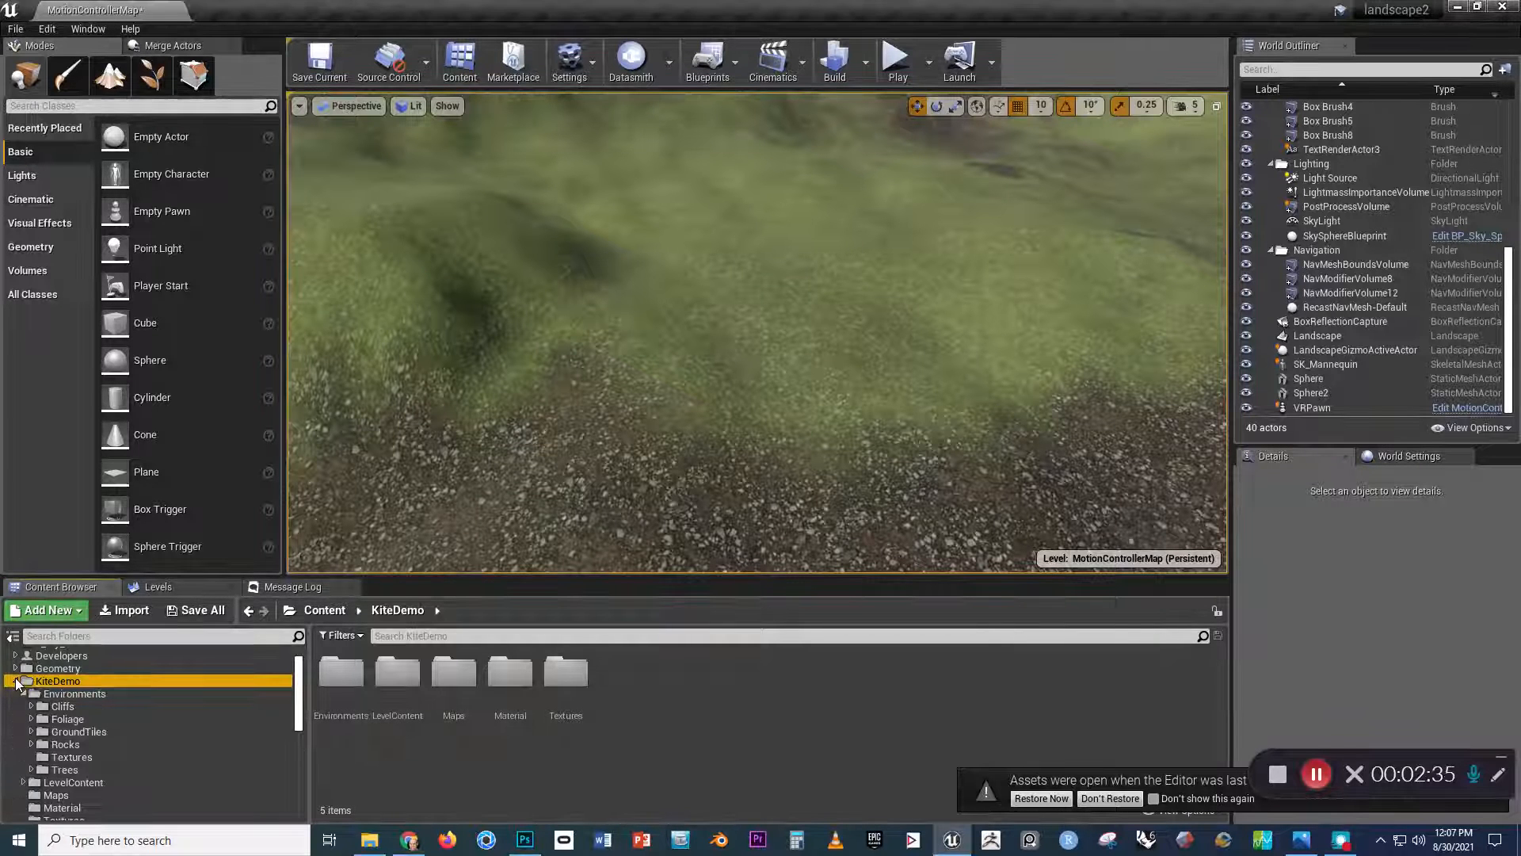
pyautogui.click(61, 695)
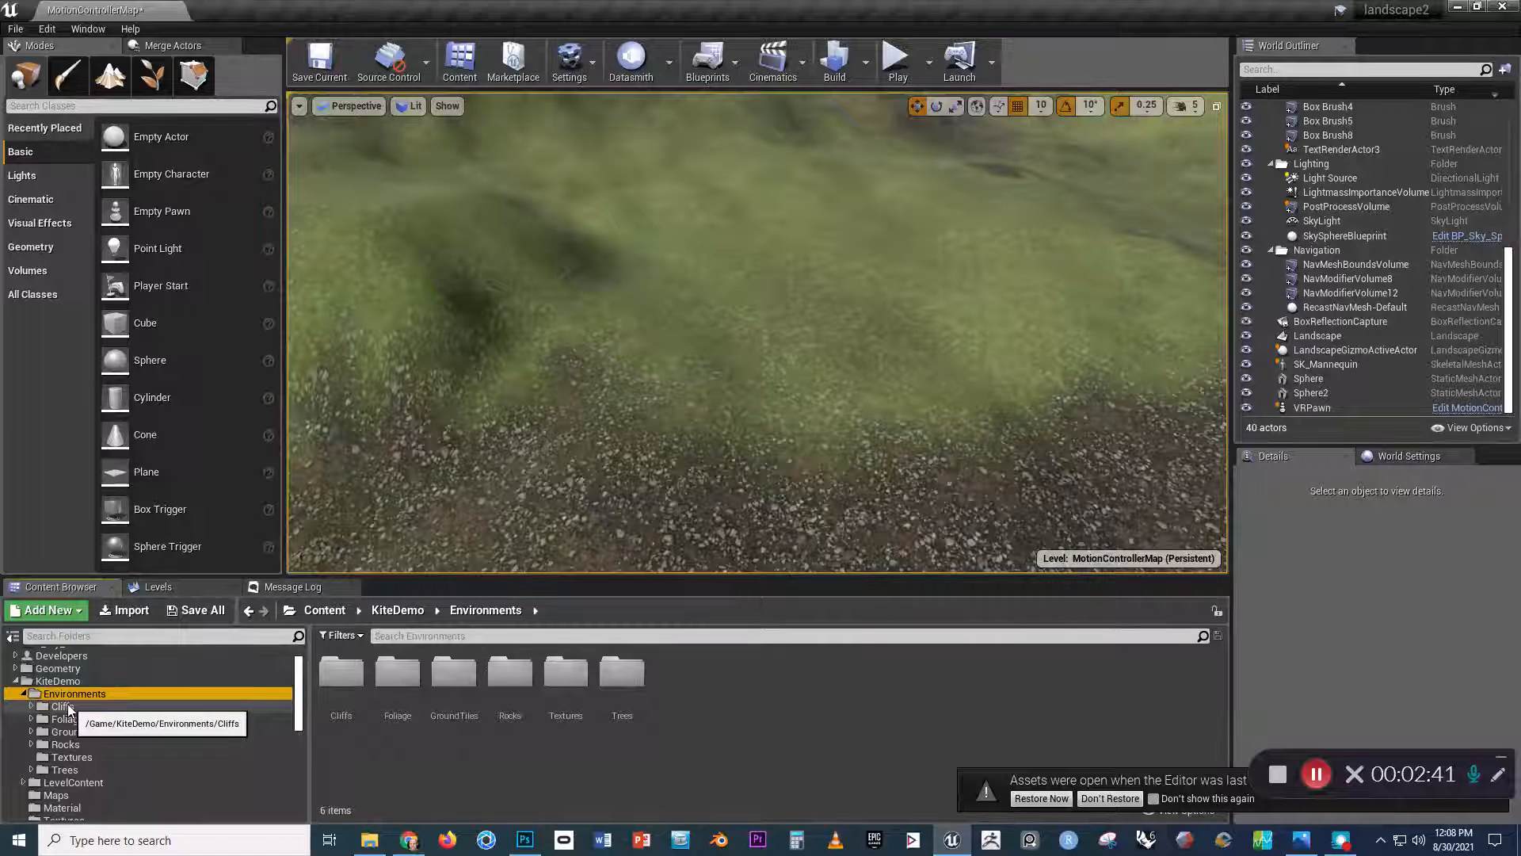
pyautogui.click(69, 708)
pyautogui.click(30, 706)
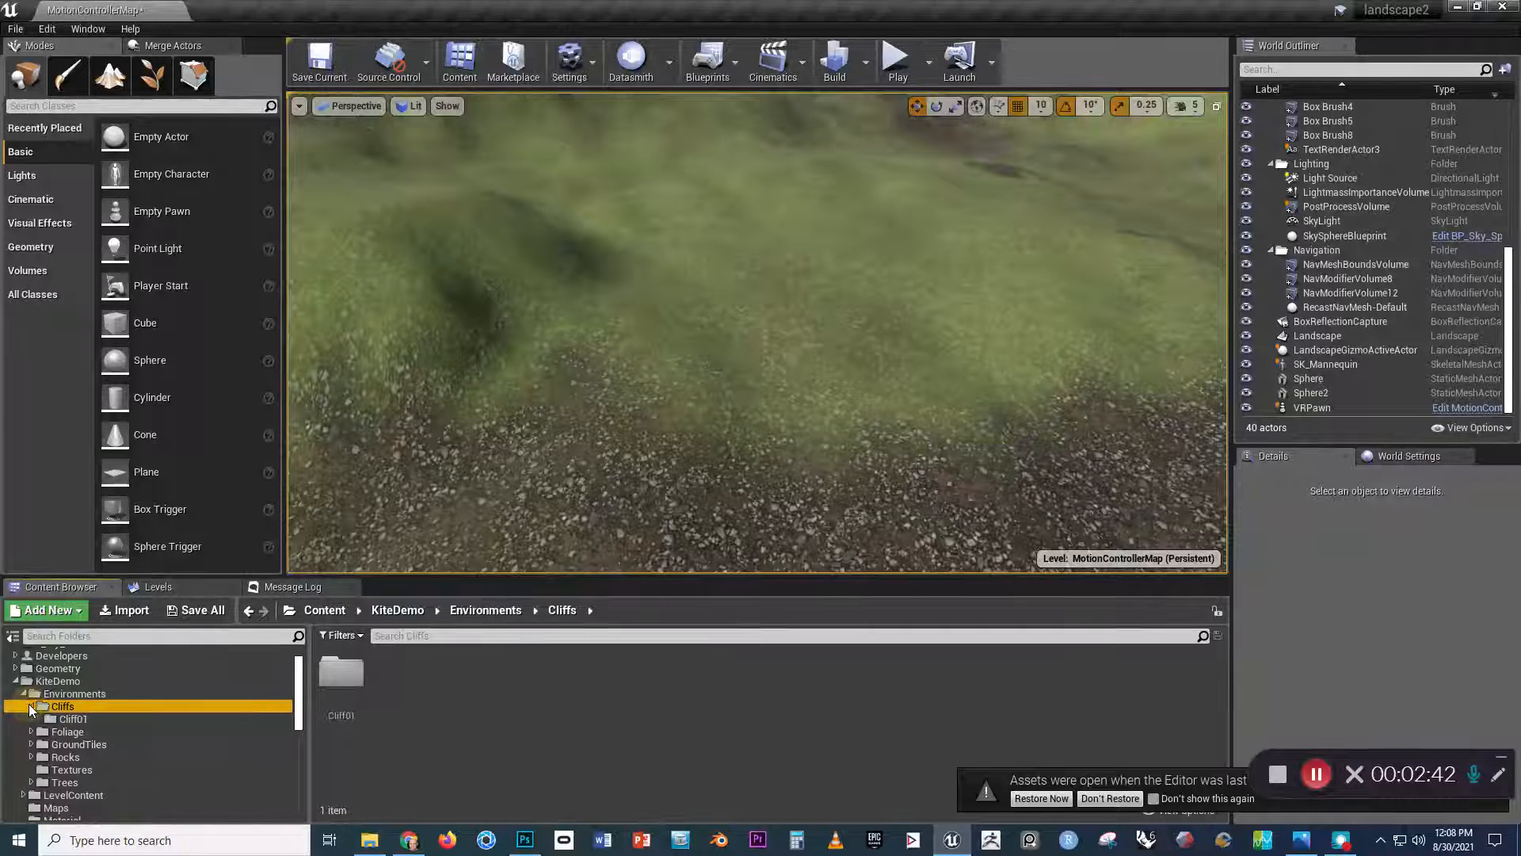
pyautogui.click(72, 719)
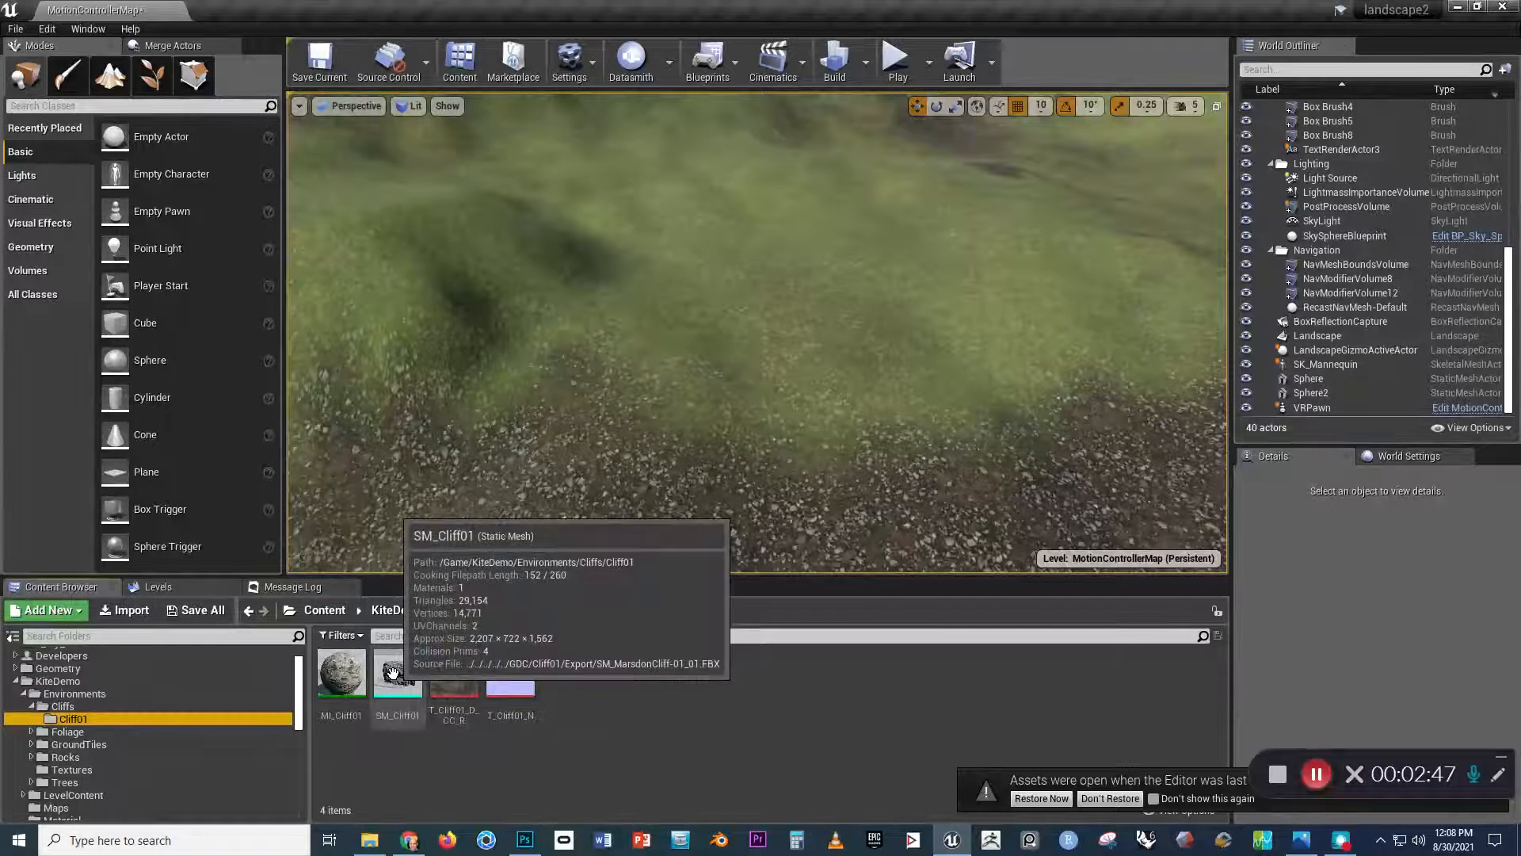
# Place the SM_Cliff01 static mesh from the Cliff01 assets on the grassy landscape and focus on it
pyautogui.click(454, 675)
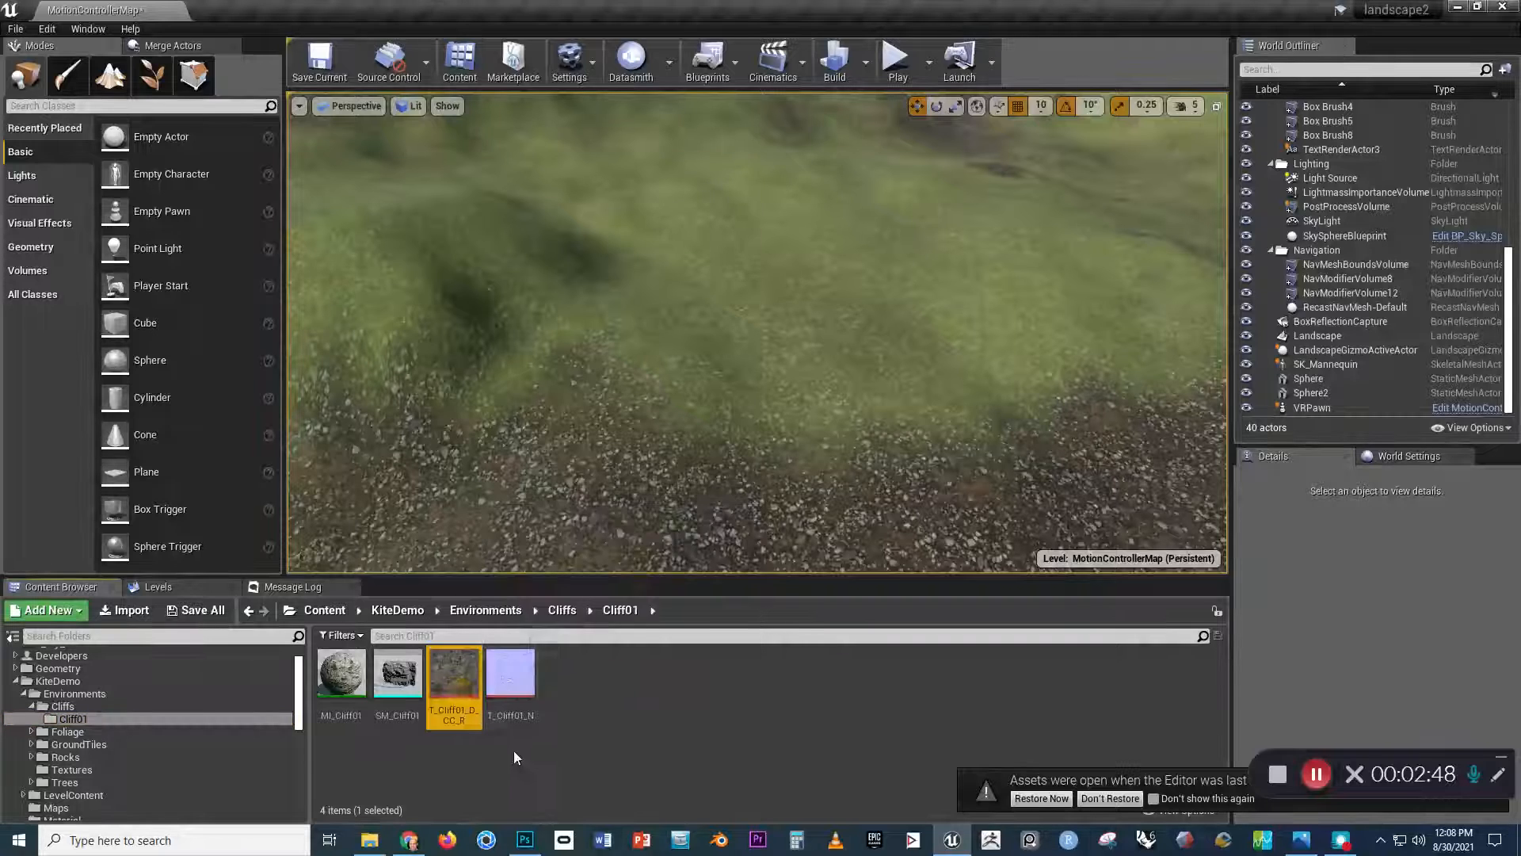
pyautogui.click(503, 687)
pyautogui.click(407, 725)
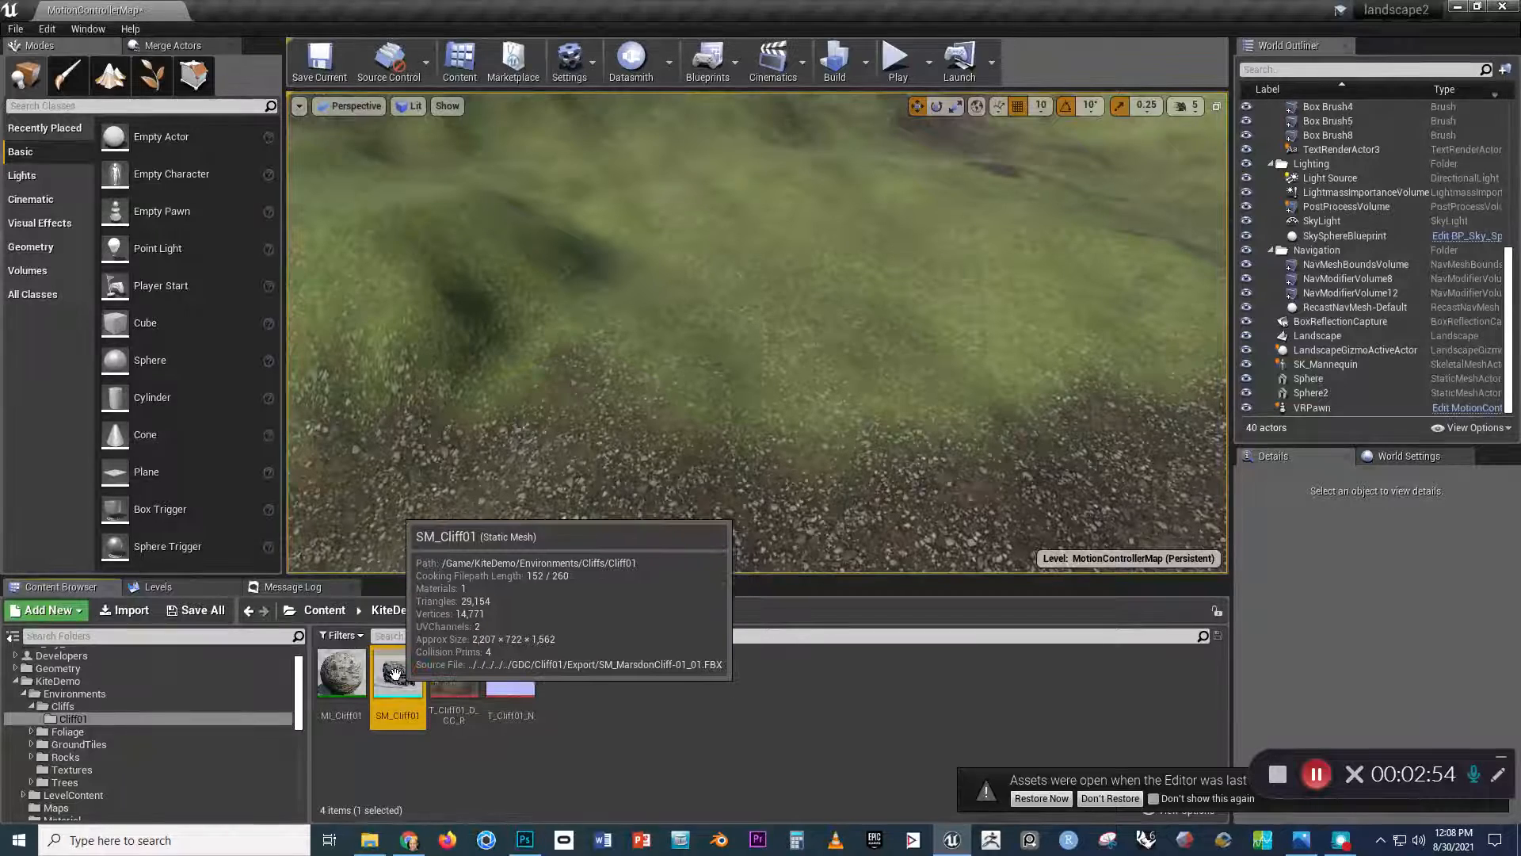
pyautogui.moveTo(395, 672); pyautogui.dragTo(674, 265)
pyautogui.press('f')
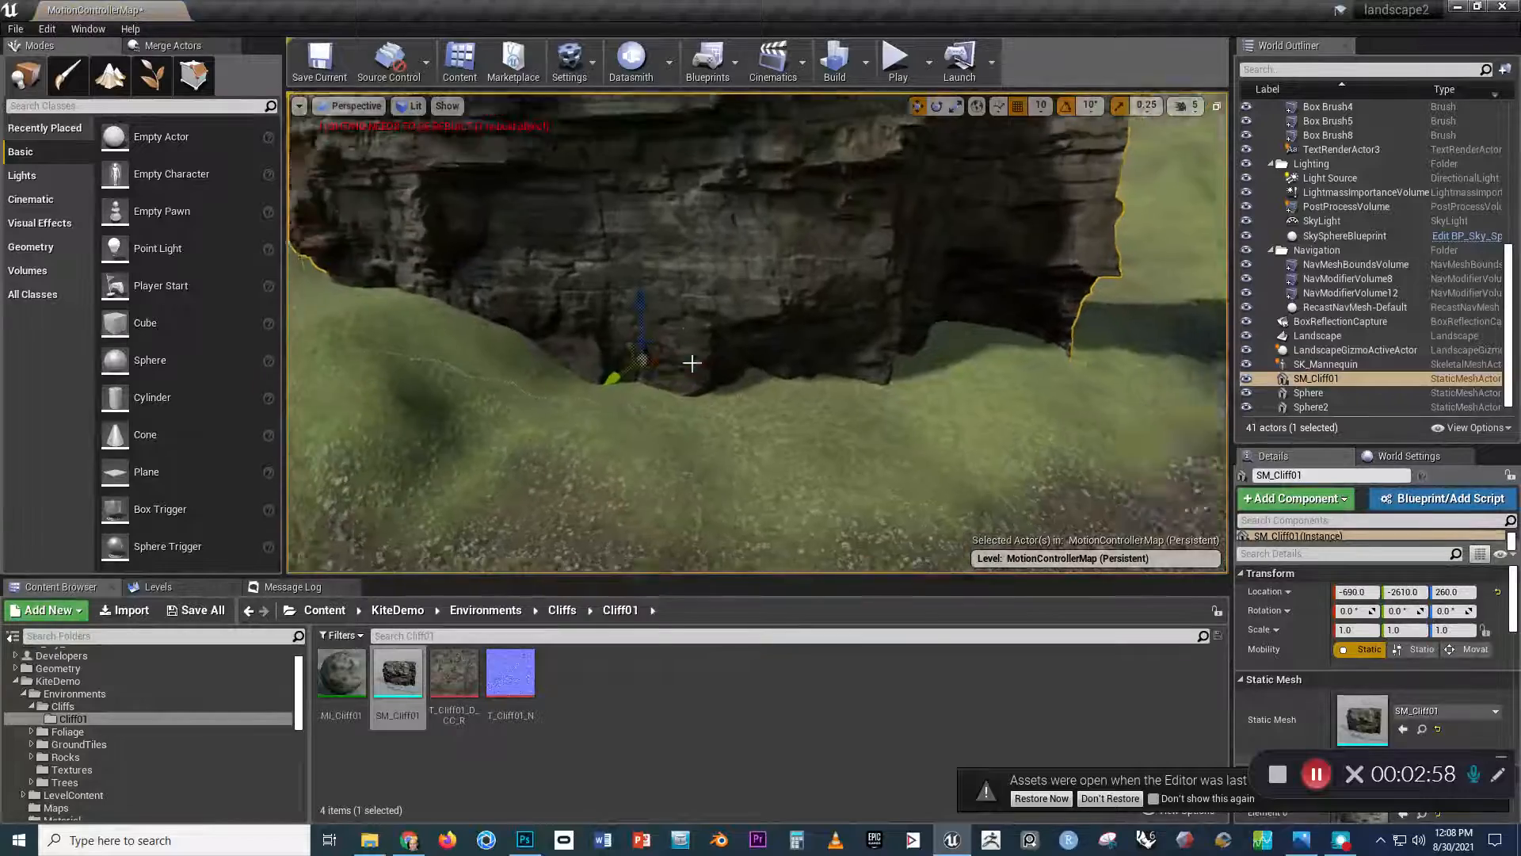
# Move the cliff mesh back and up on the landscape, to Y -3000 and Z 330
pyautogui.moveTo(692, 363); pyautogui.dragTo(692, 363, button='right')
pyautogui.moveTo(732, 452); pyautogui.dragTo(796, 362)
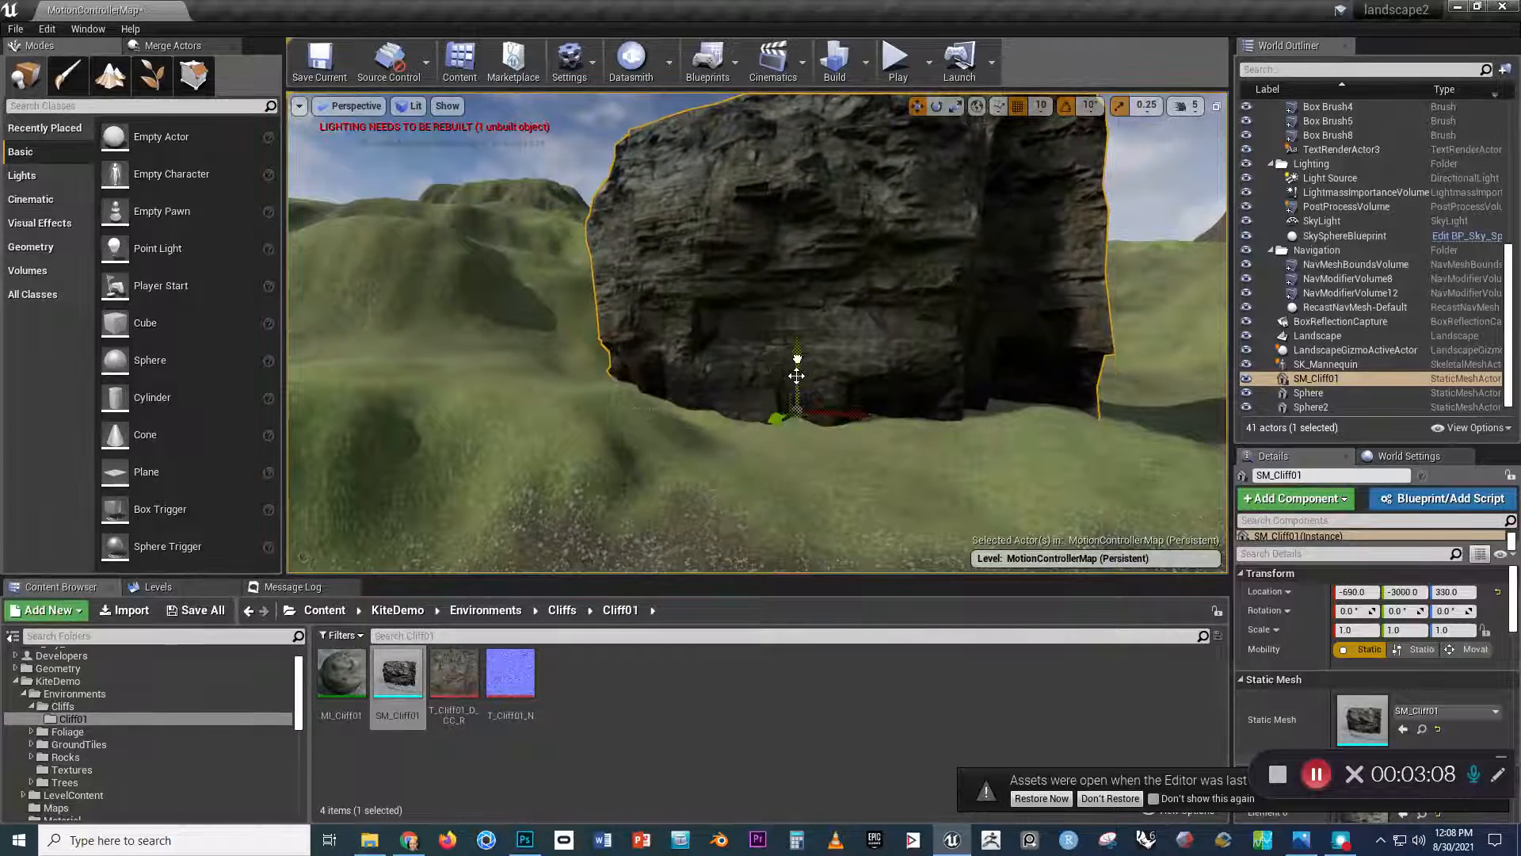
pyautogui.moveTo(810, 401); pyautogui.dragTo(810, 365, button='right')
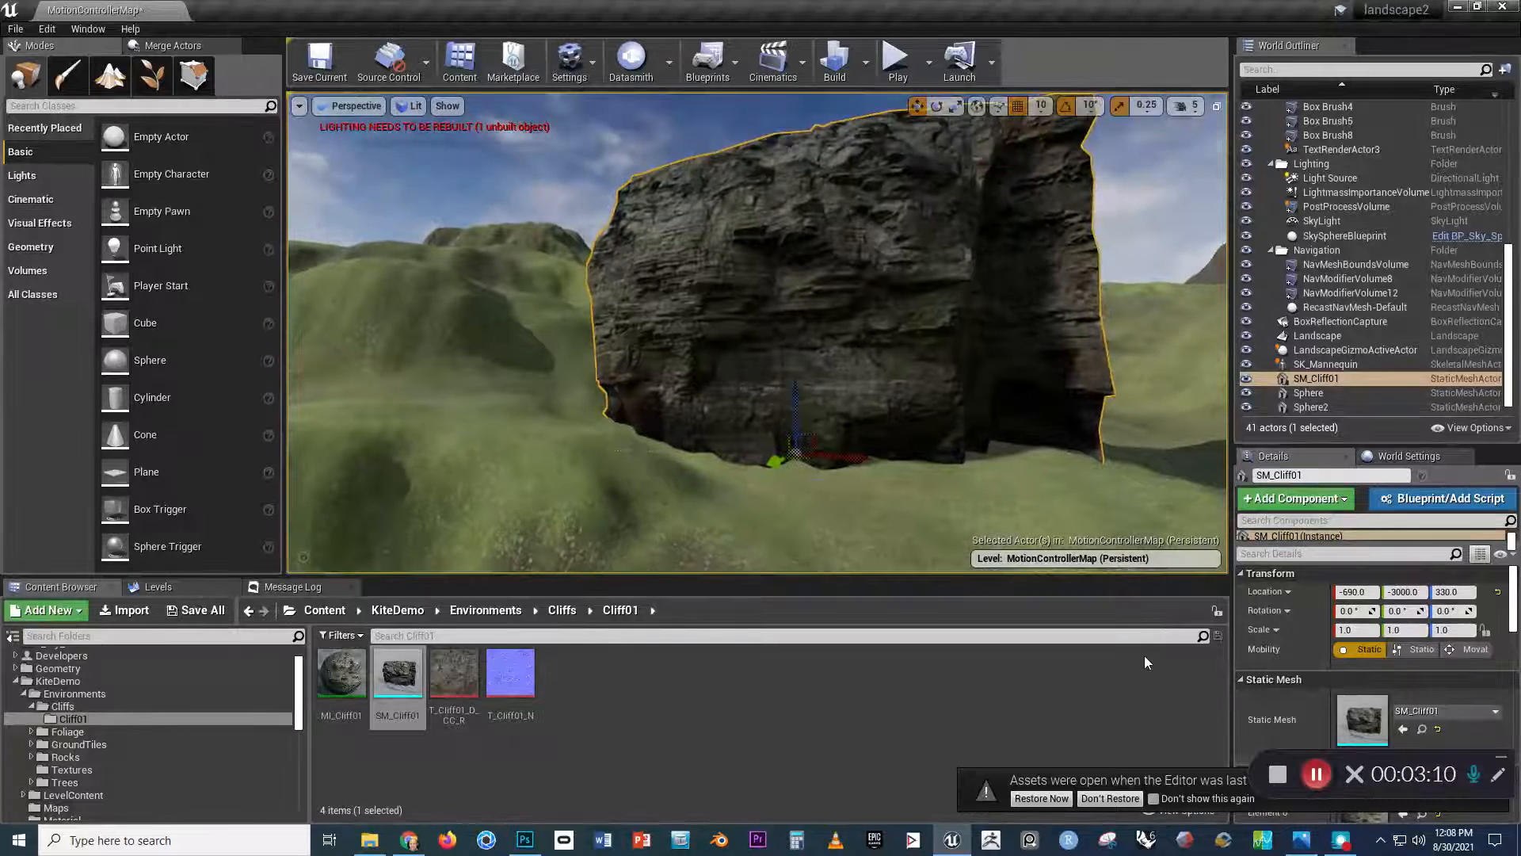
pyautogui.moveTo(979, 380); pyautogui.dragTo(1027, 363, button='right')
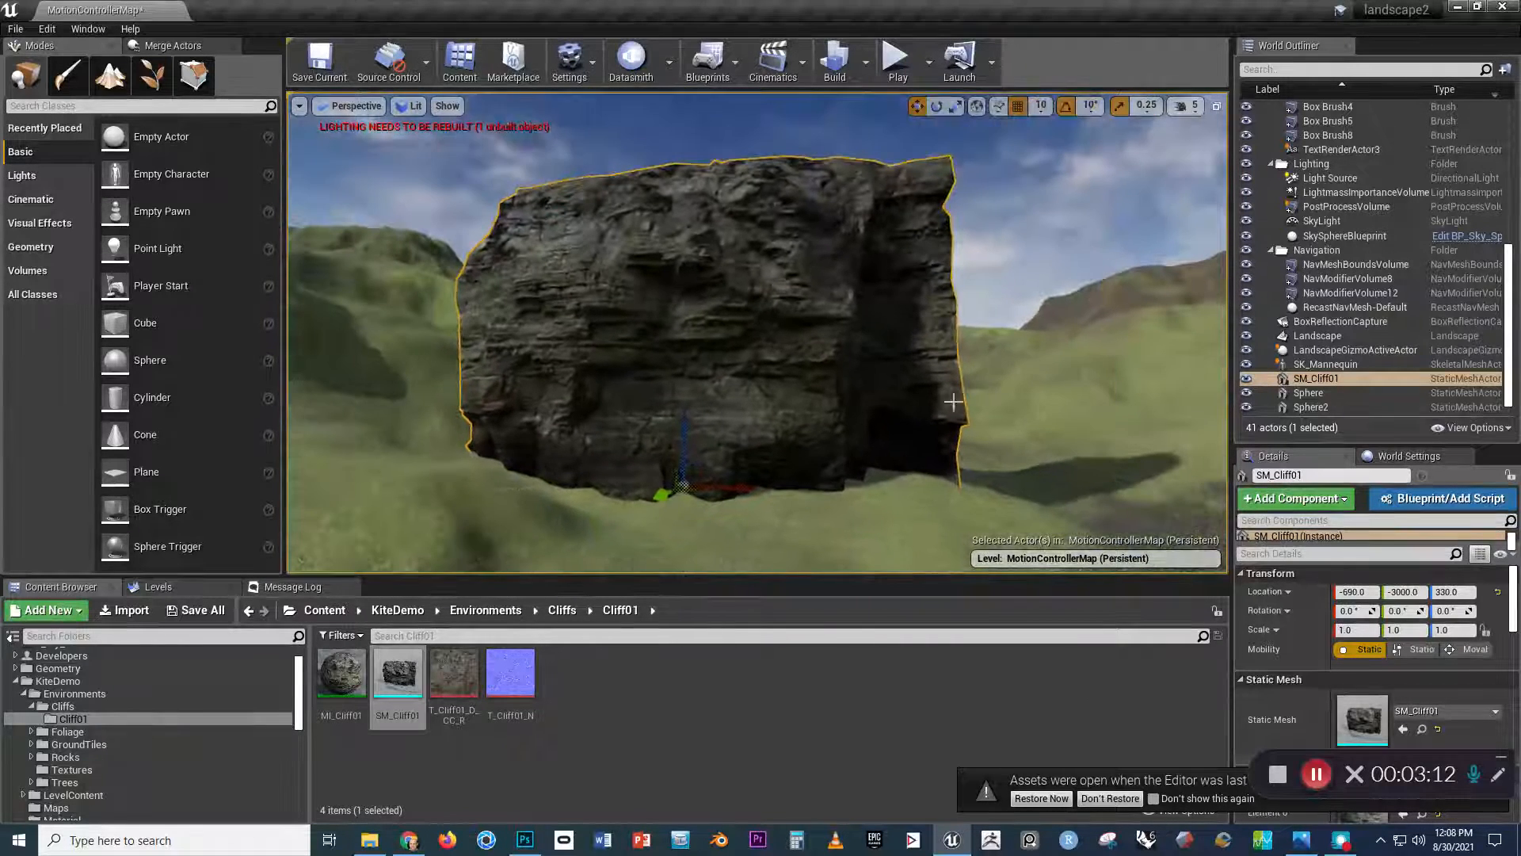
# Place the HillTree_02 mesh from the Environments/Trees/HillTree_02 folder on the landscape beside the cliff and focus on it
pyautogui.click(32, 708)
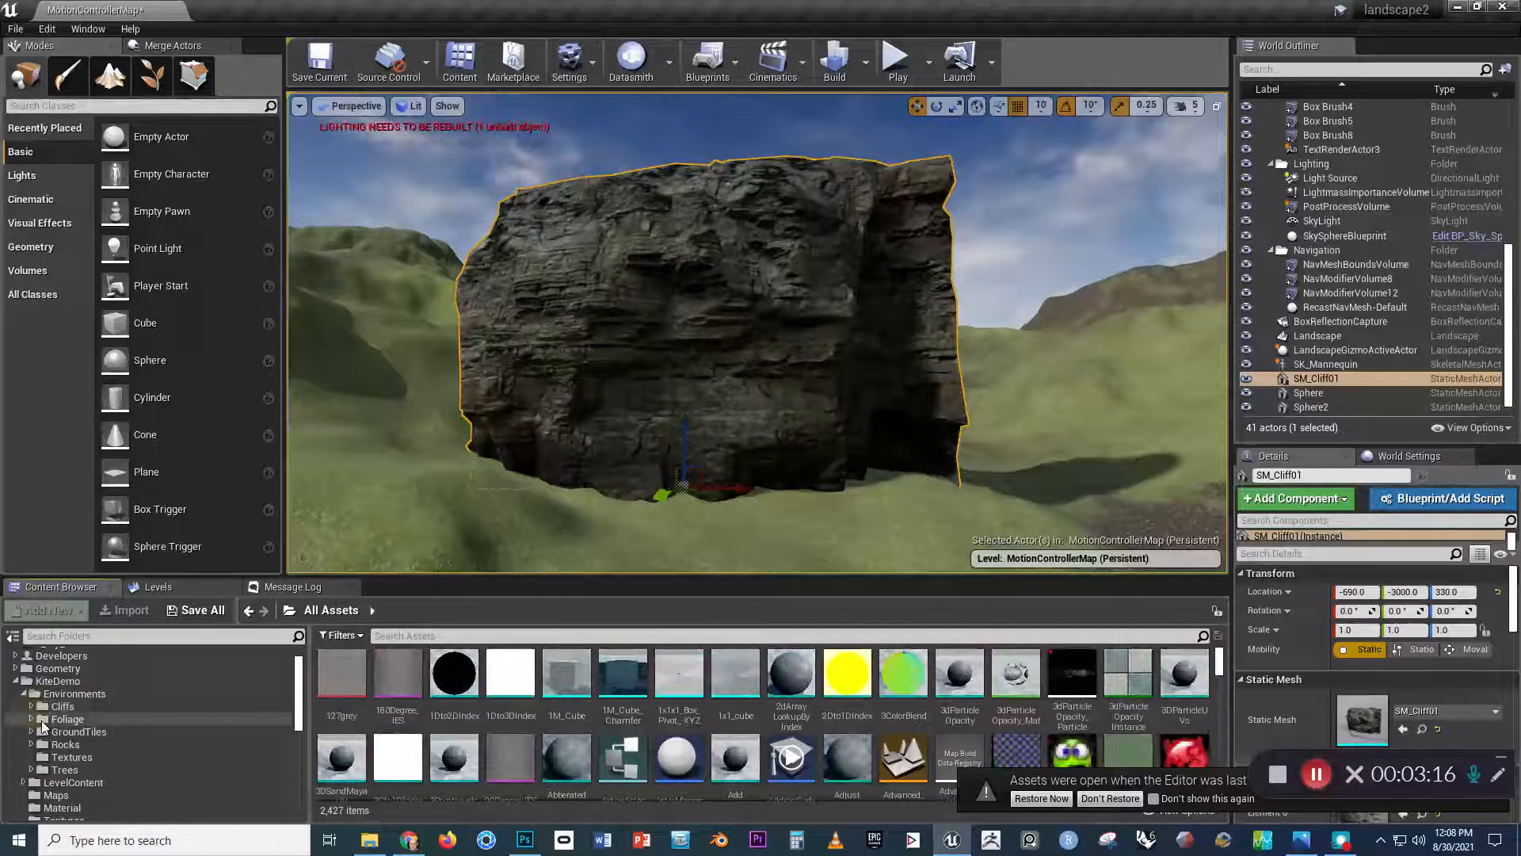
pyautogui.click(32, 769)
pyautogui.click(83, 782)
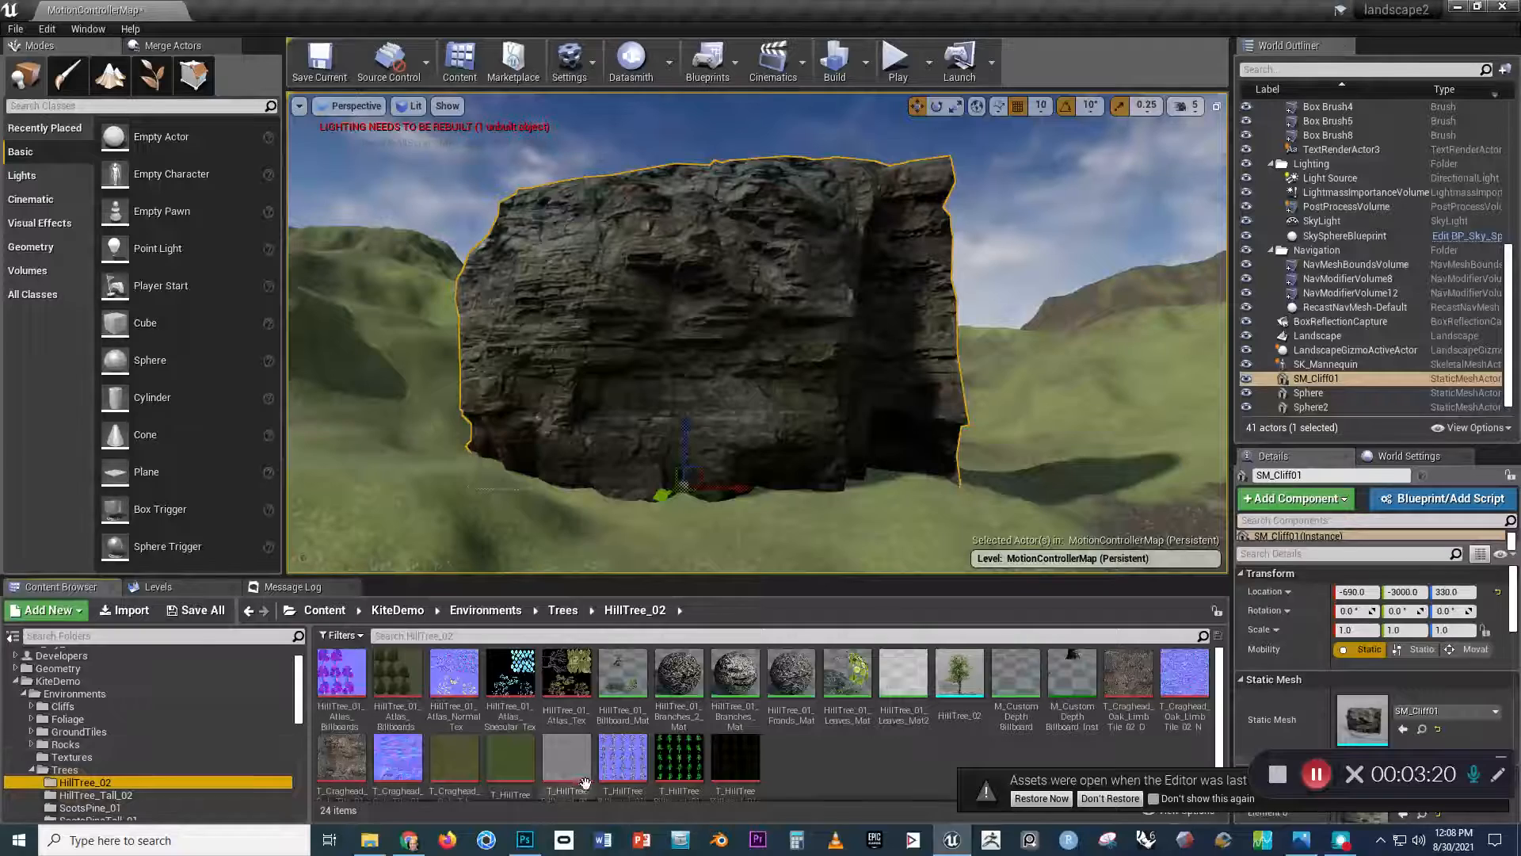
pyautogui.moveTo(957, 677); pyautogui.dragTo(1112, 514)
pyautogui.press('f')
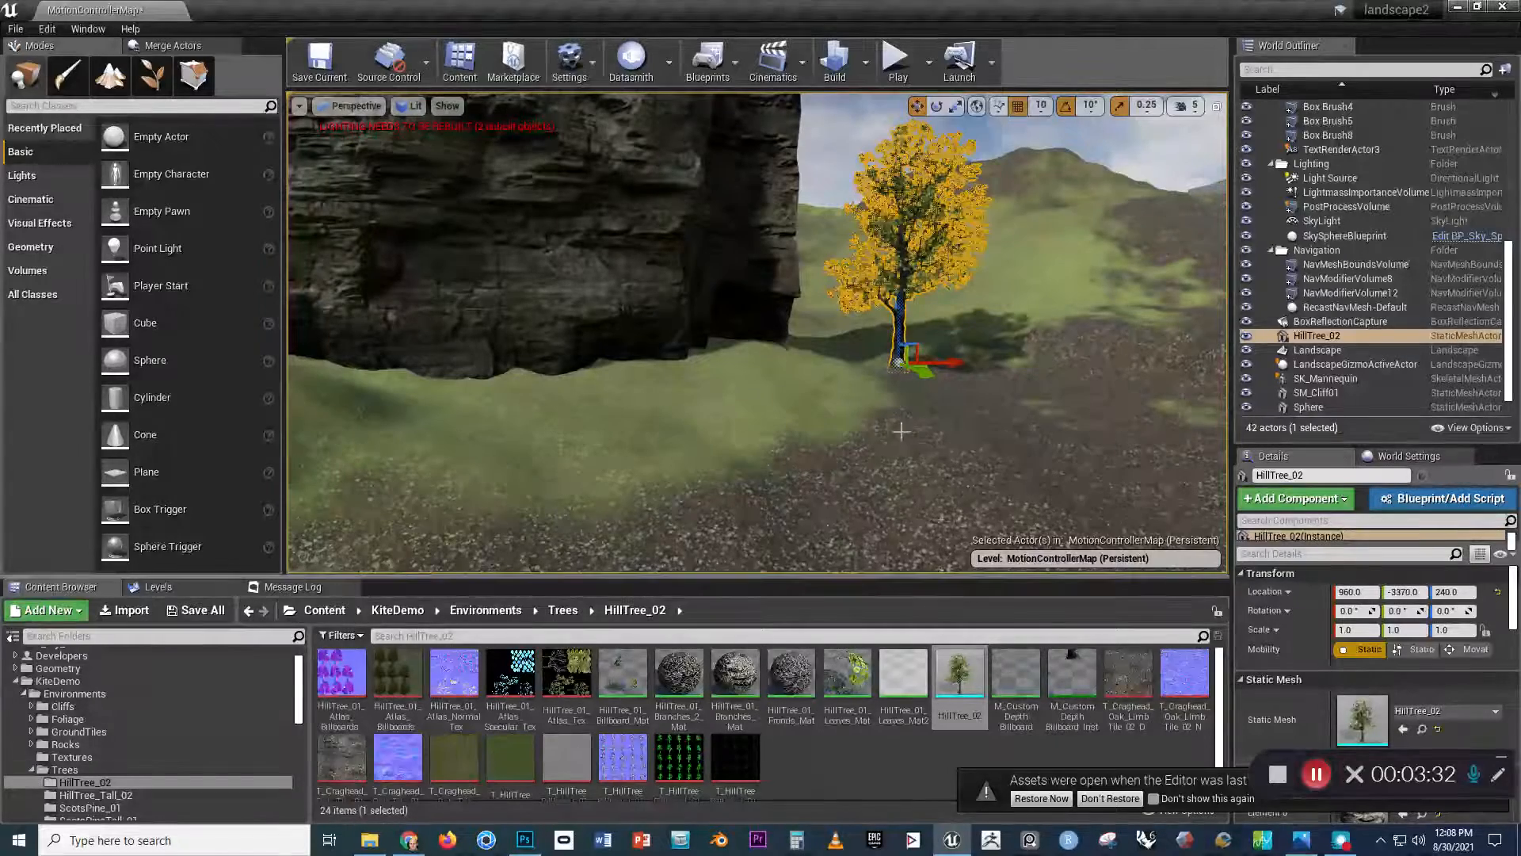
# Expand the Environments/Rocks folder and look through its rock assets, from Boulder_05a to LargePlainsBoulder002
pyautogui.click(31, 769)
pyautogui.click(32, 744)
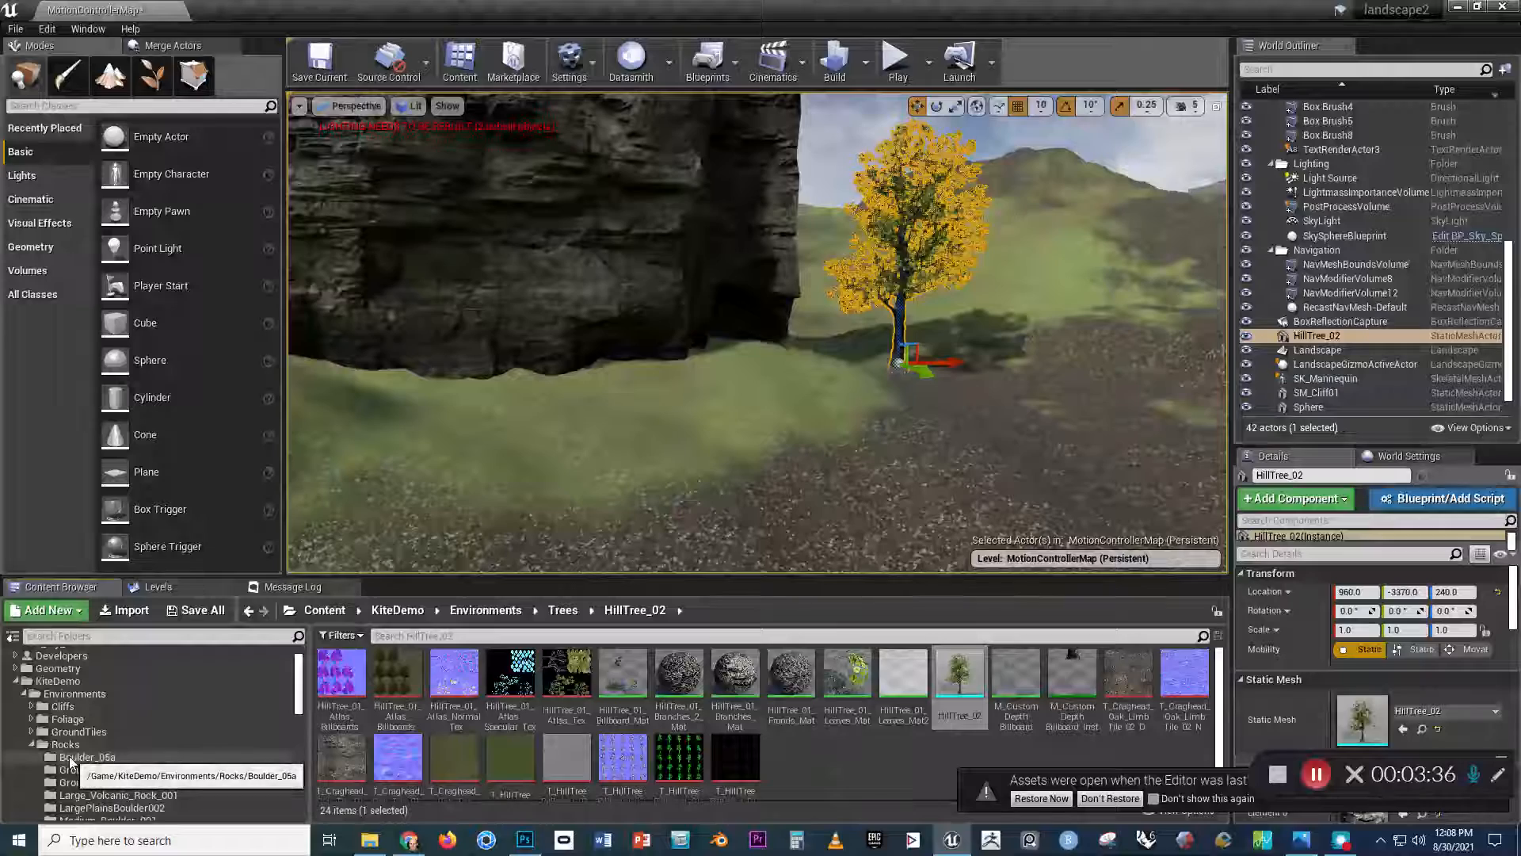
pyautogui.click(103, 759)
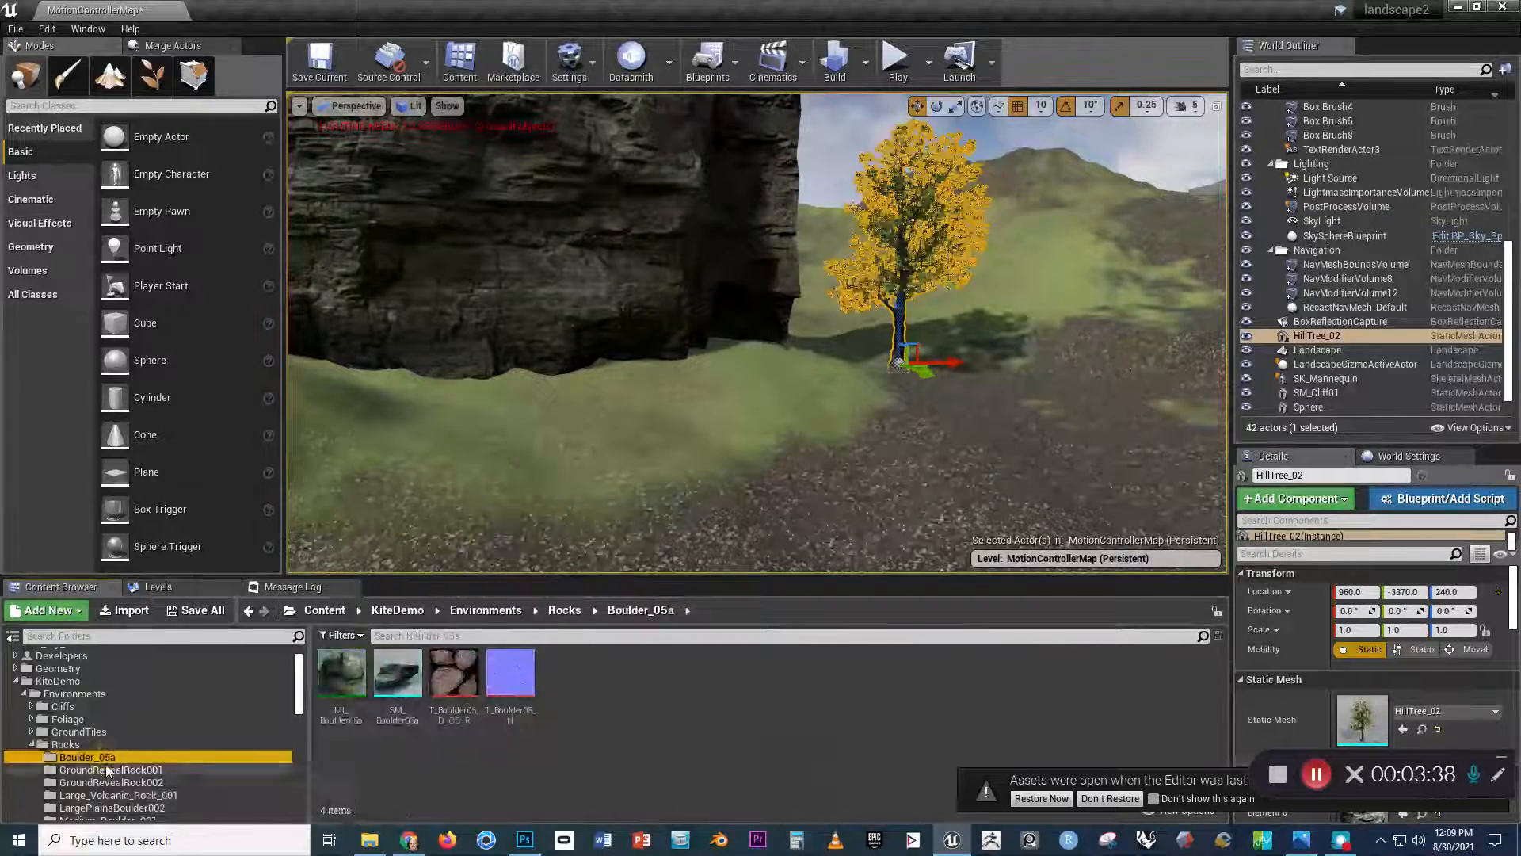
pyautogui.scroll(-1, 103, 761)
pyautogui.click(127, 782)
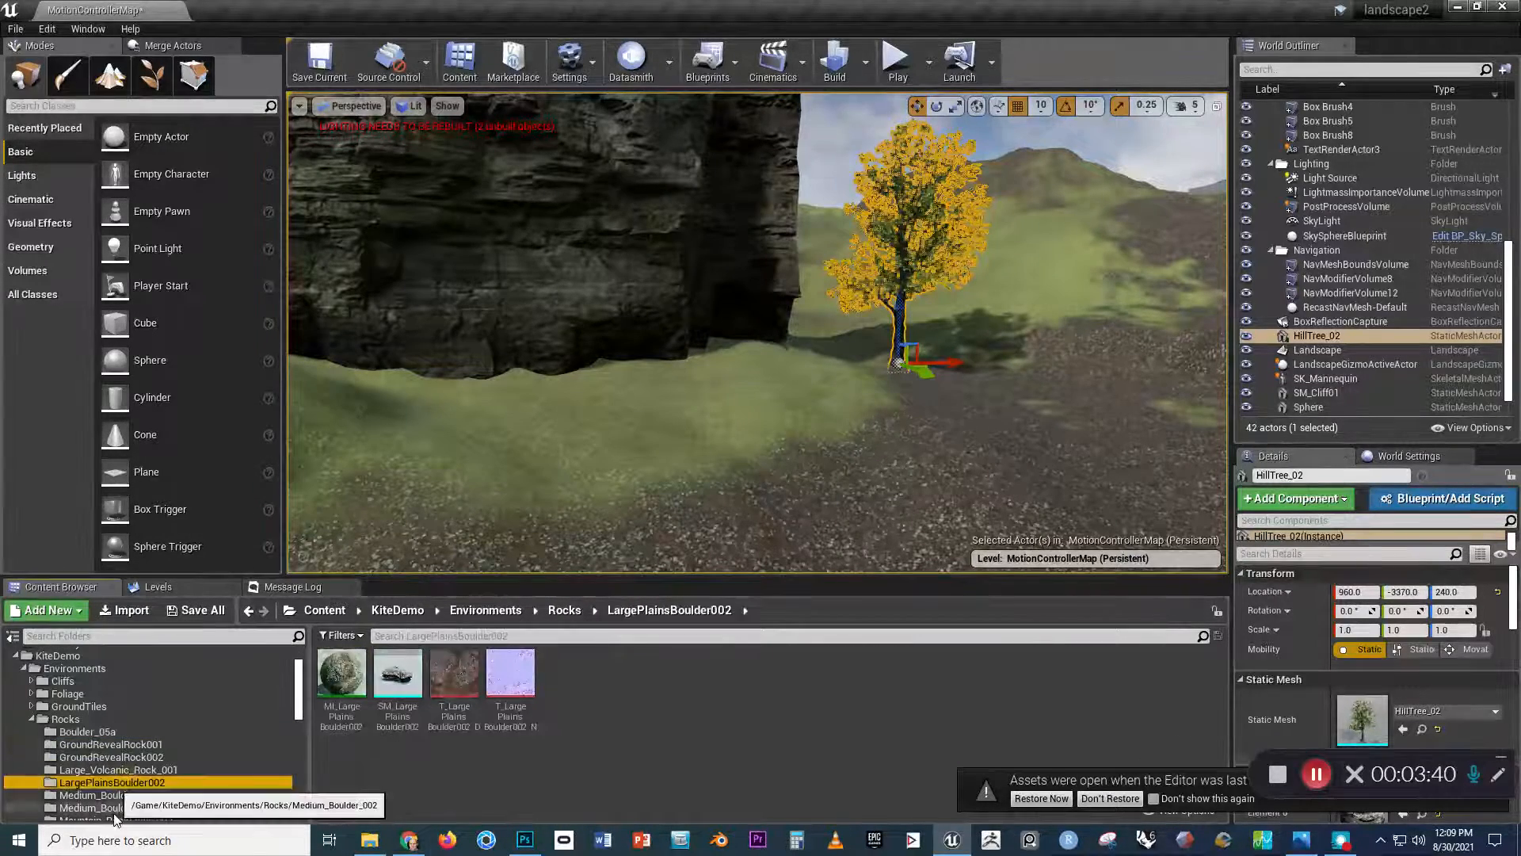
pyautogui.click(118, 771)
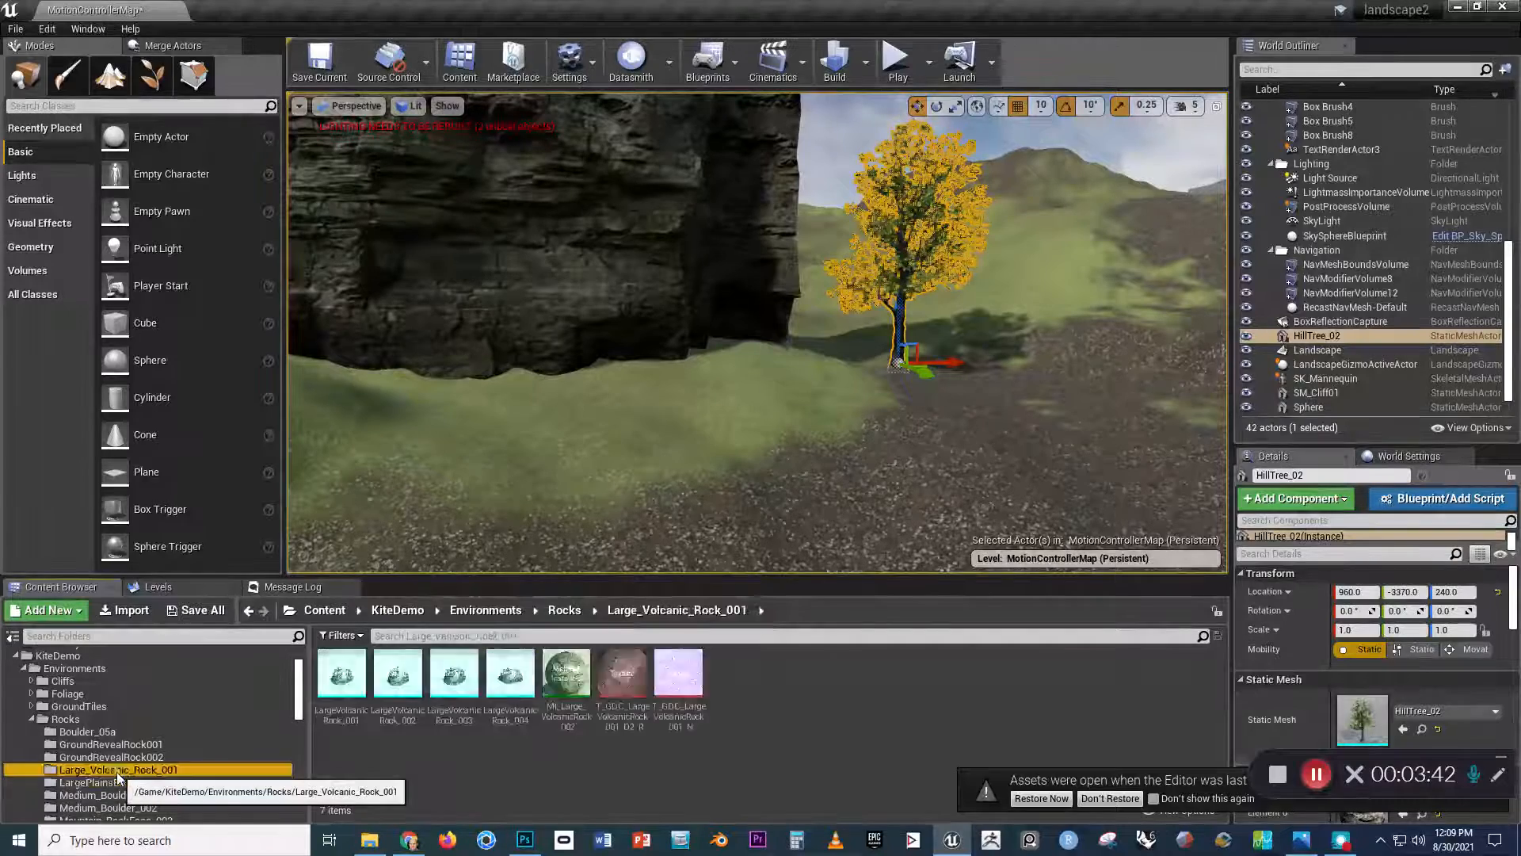
pyautogui.press('Up')
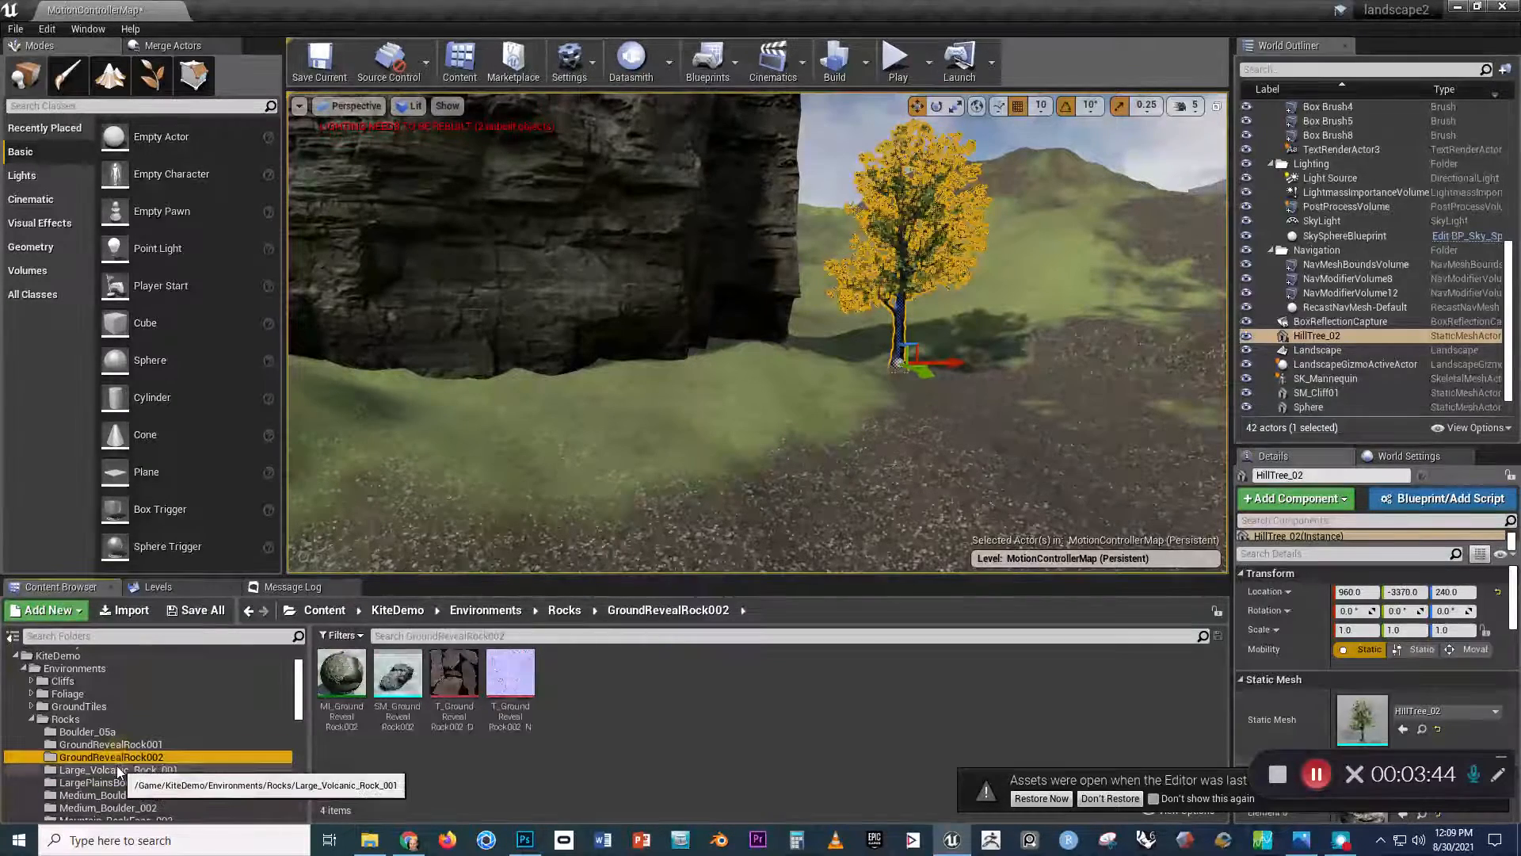
pyautogui.press('Up')
pyautogui.press('Up')
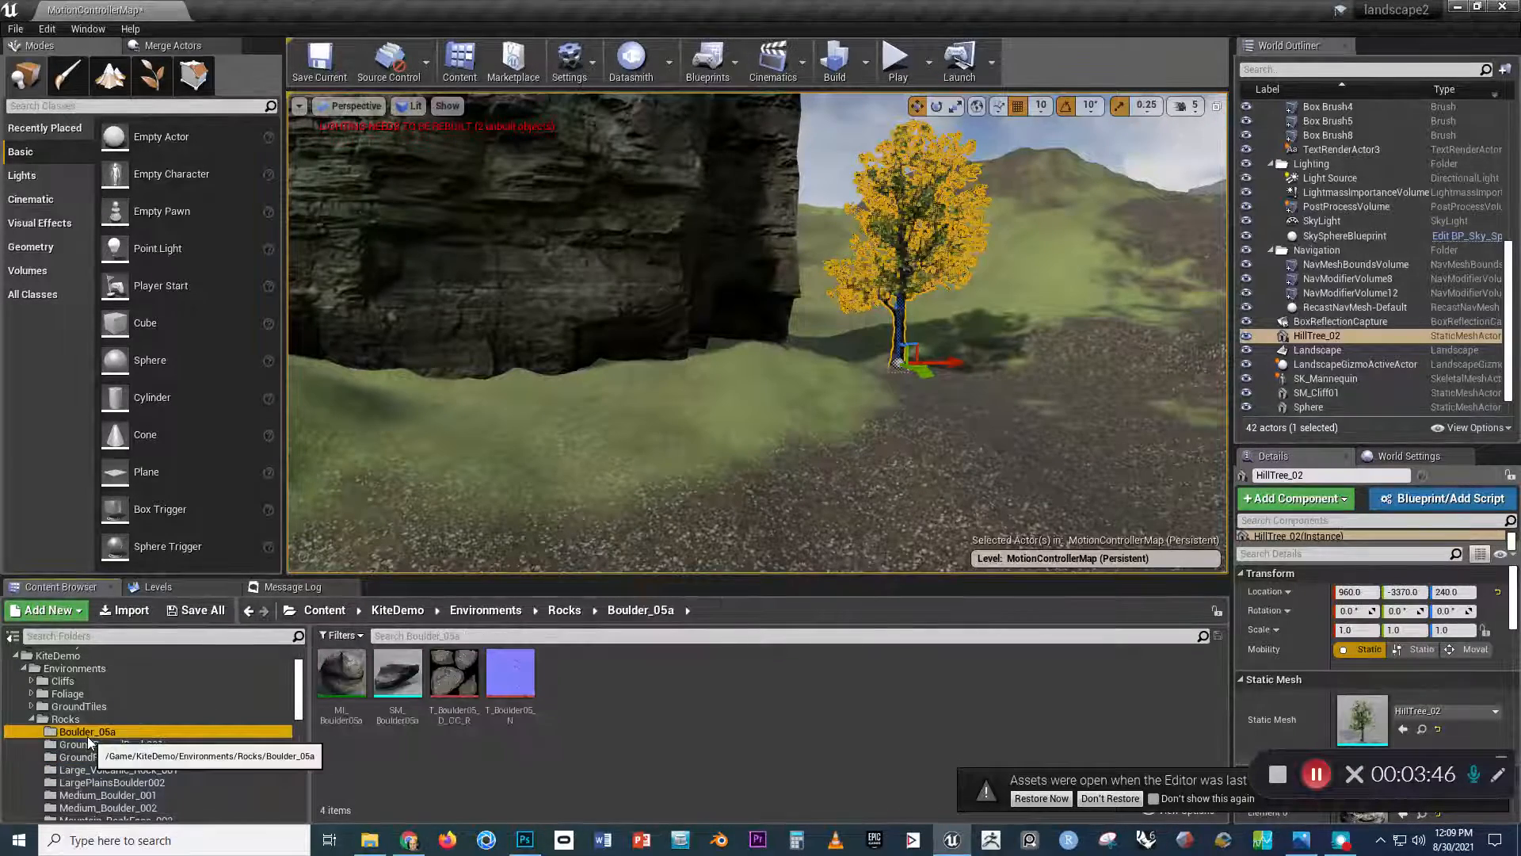
pyautogui.scroll(-2, 122, 795)
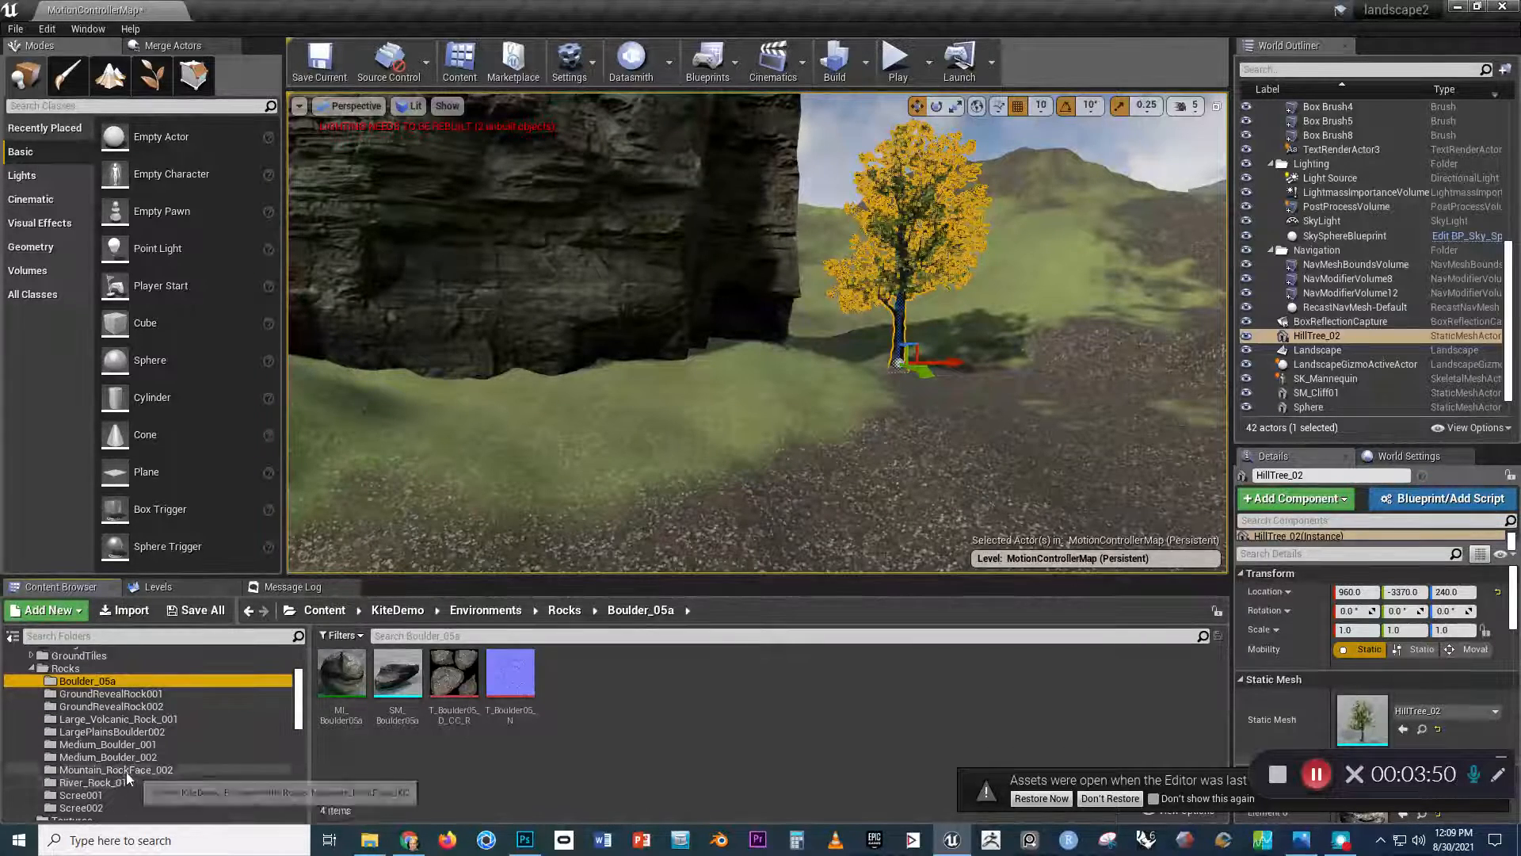
# Place the SM_MountainRock and SM_MountainRock_Closed meshes from Rocks/Mountain_RockFace_002 on the ground in front of the cliff and tree
pyautogui.click(126, 770)
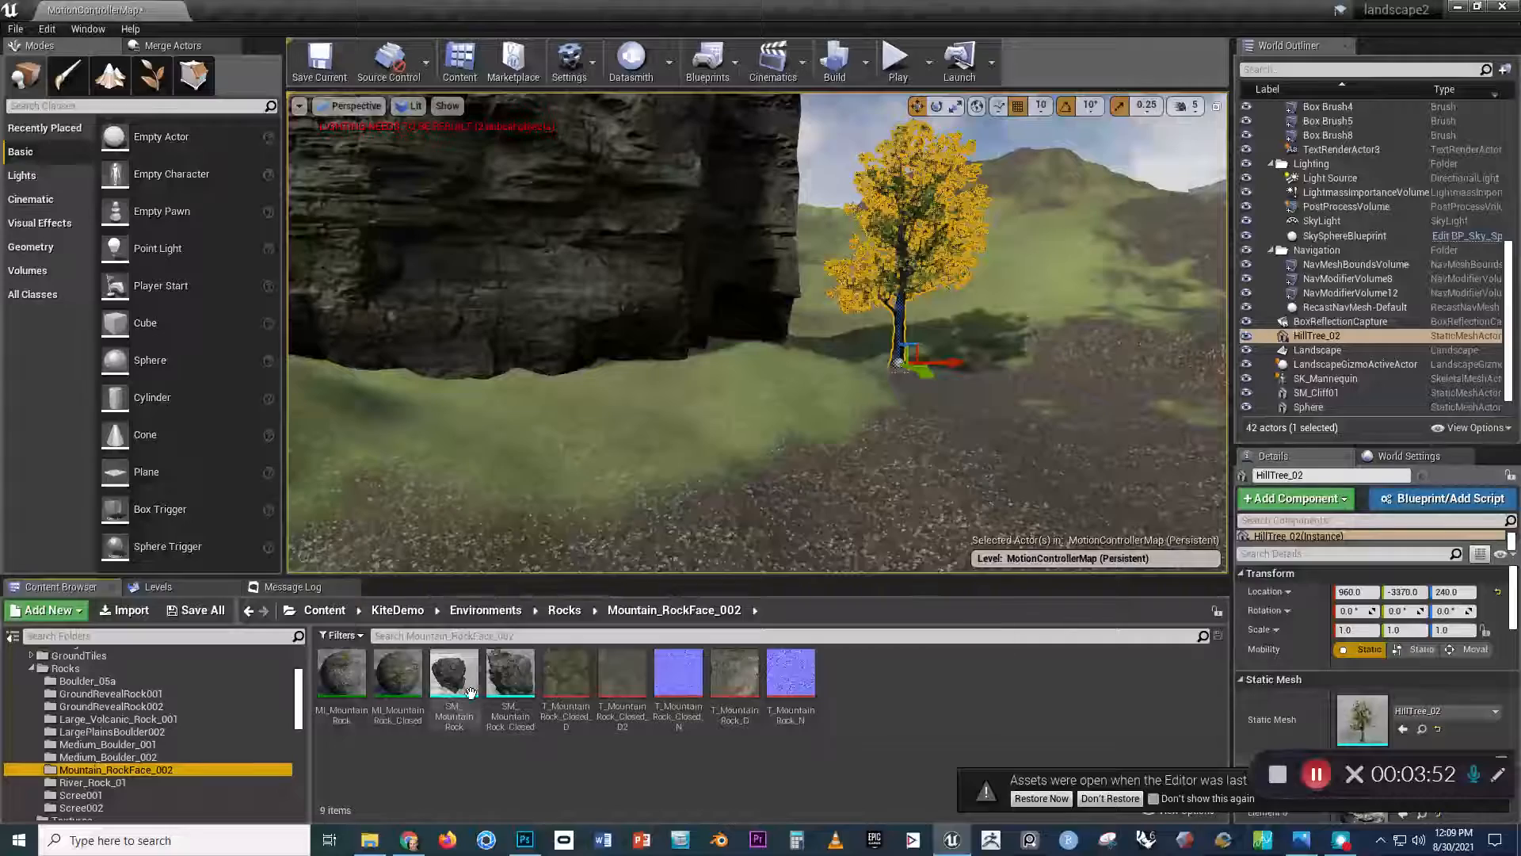
pyautogui.moveTo(452, 683)
pyautogui.moveTo(452, 683); pyautogui.dragTo(749, 460)
pyautogui.moveTo(500, 677)
pyautogui.moveTo(499, 678); pyautogui.dragTo(1041, 458)
pyautogui.moveTo(950, 489); pyautogui.dragTo(815, 479, button='right')
pyautogui.press('Escape')
# Rotate the SM_MountainRock mesh to -90° about Z so its solid side faces the open ground, and view the surrounding landscape
pyautogui.moveTo(638, 264); pyautogui.dragTo(661, 354, button='right')
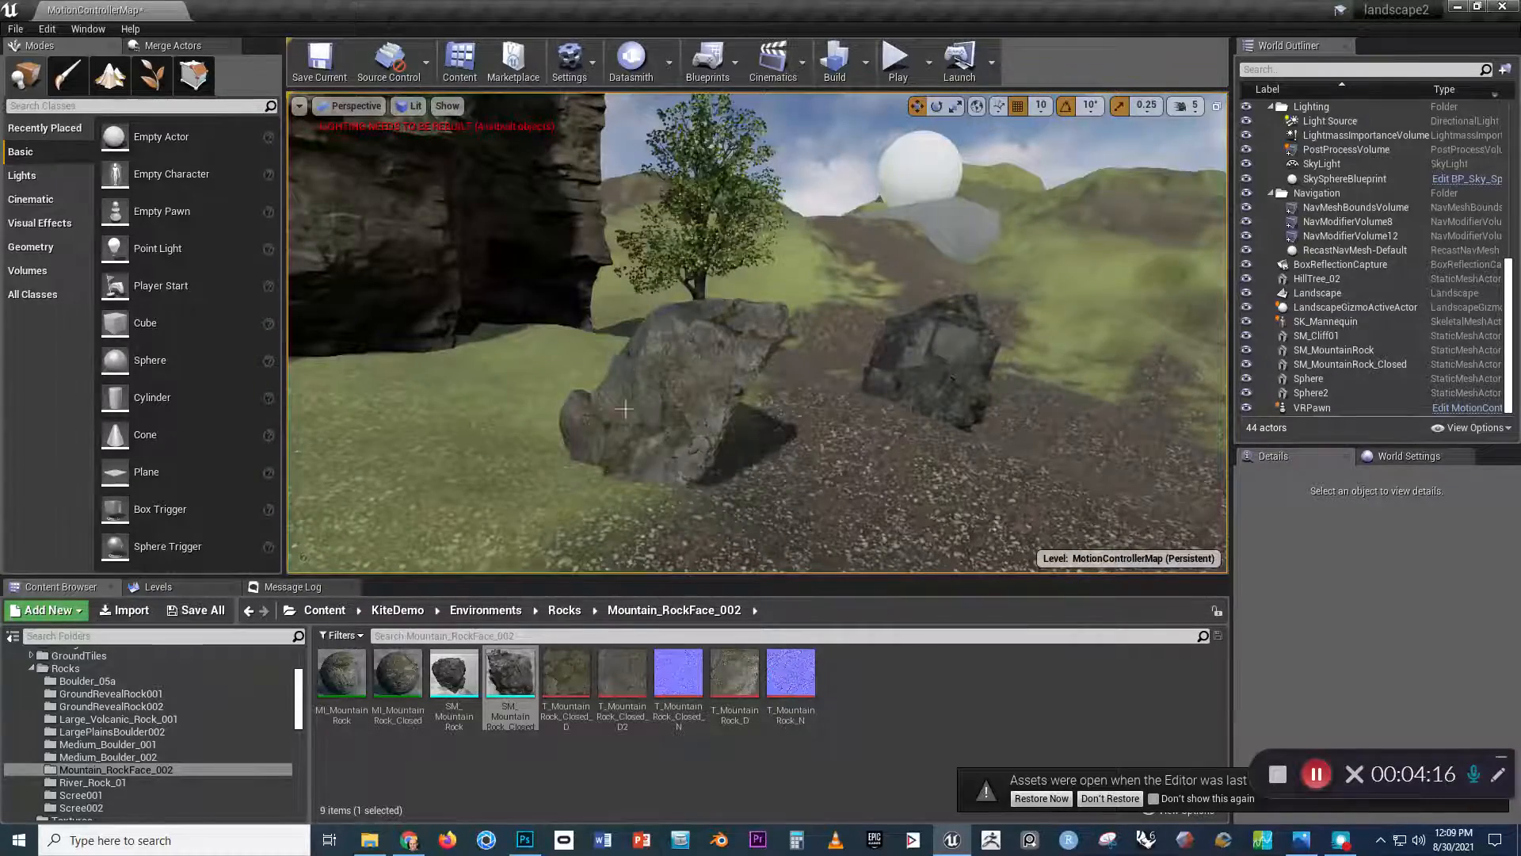
pyautogui.moveTo(612, 467); pyautogui.dragTo(698, 382, button='right')
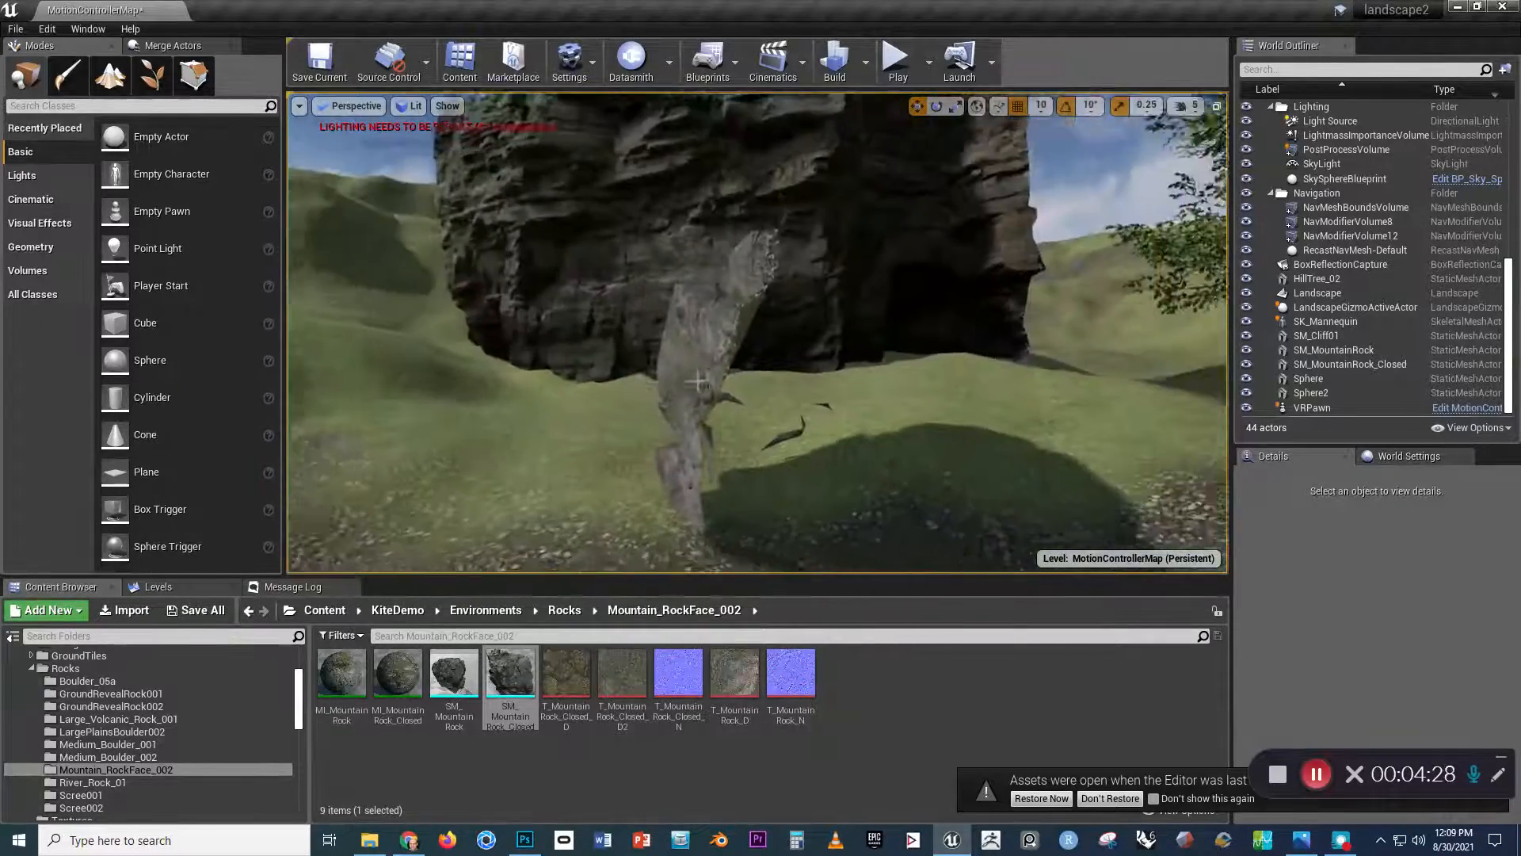
pyautogui.click(698, 406)
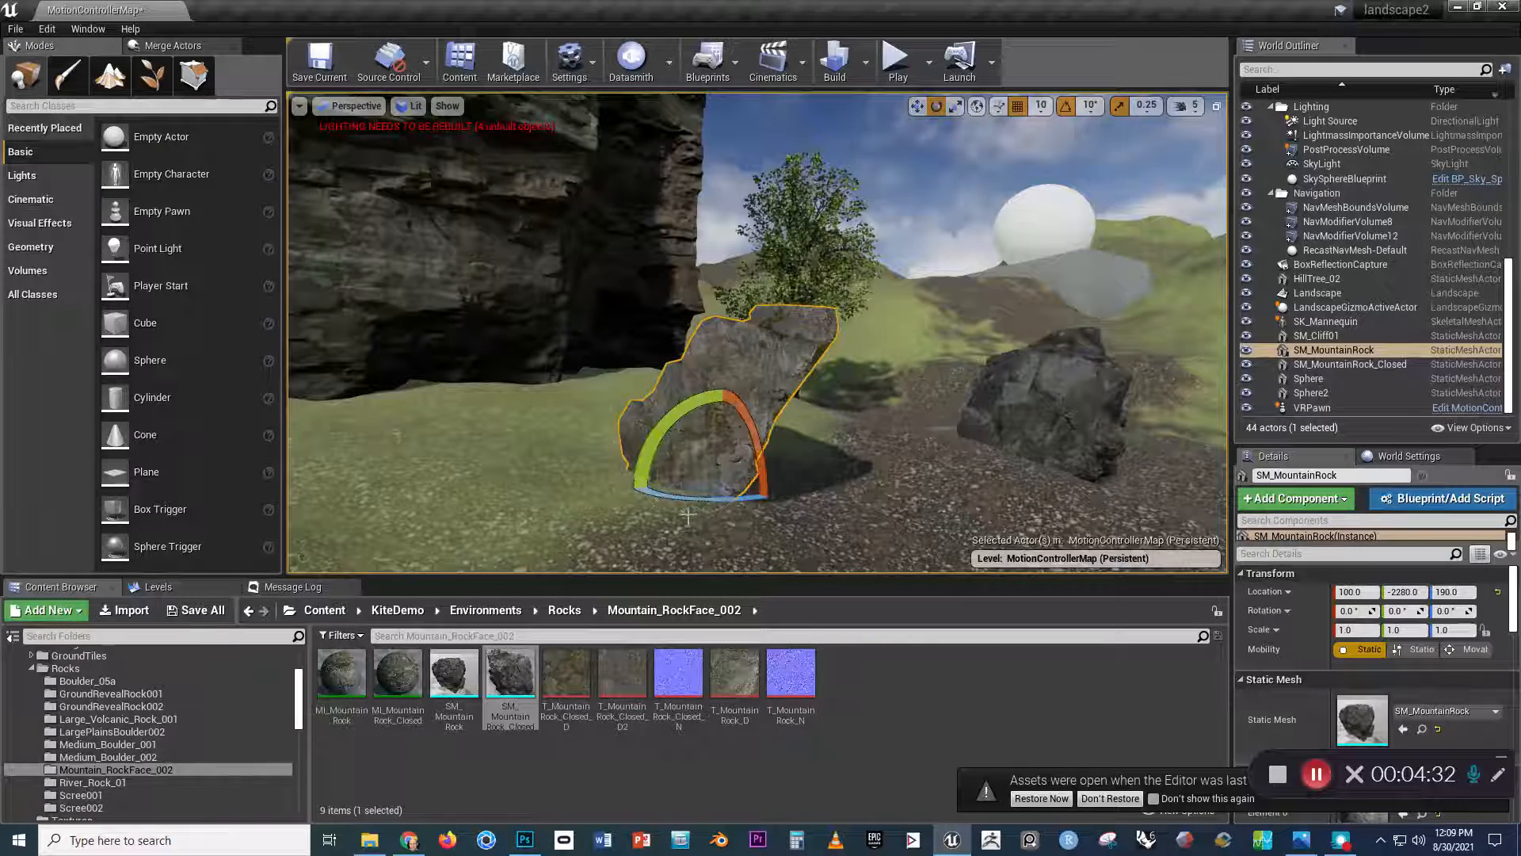
pyautogui.moveTo(684, 500); pyautogui.dragTo(685, 500)
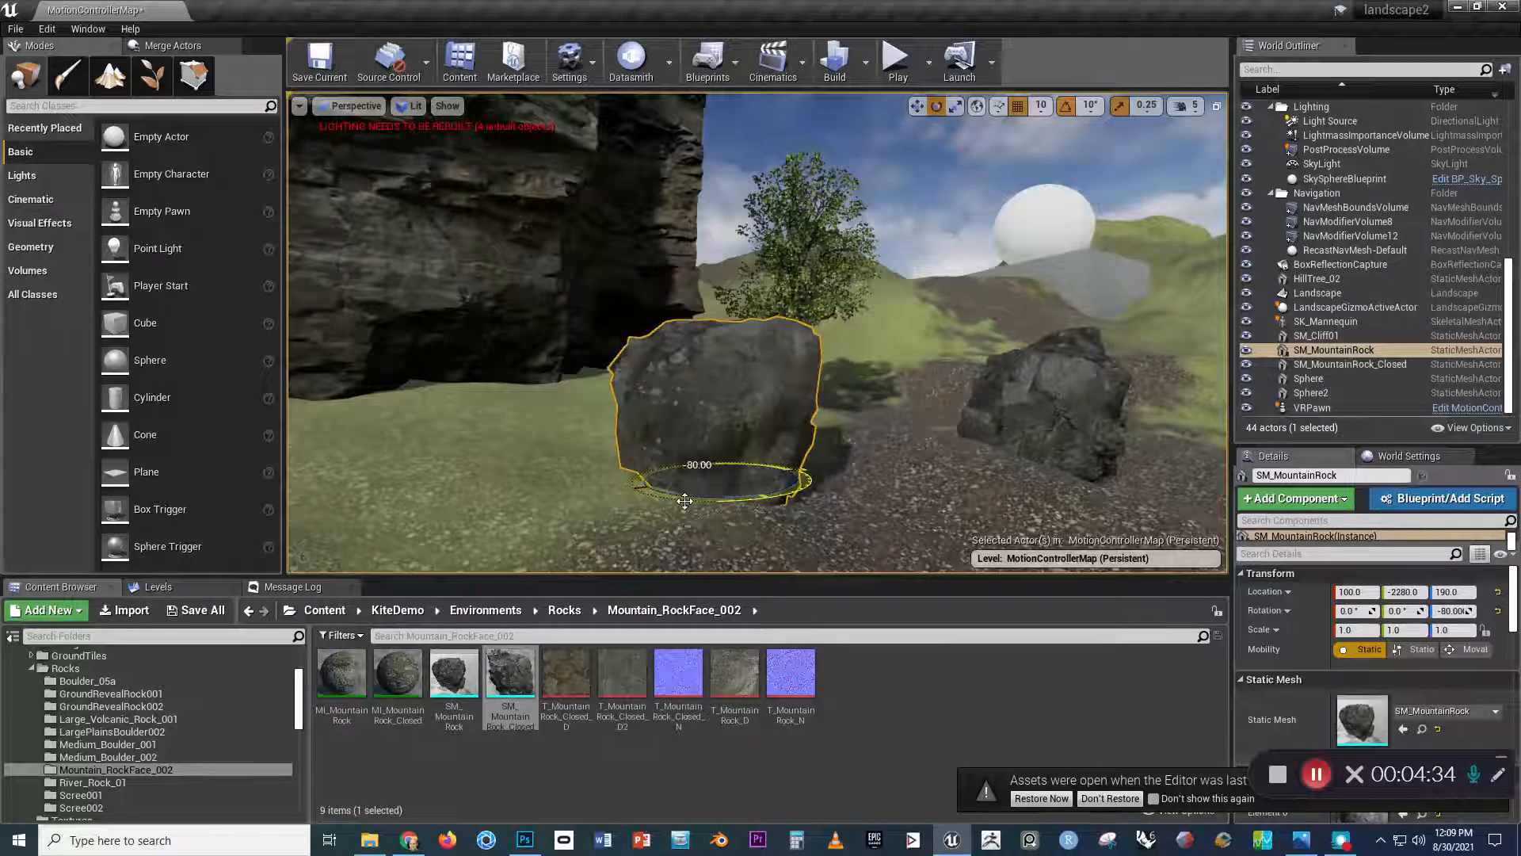
pyautogui.moveTo(745, 450)
pyautogui.mouseDown(button='right')
pyautogui.moveTo(735, 470)
pyautogui.moveTo(747, 447)
pyautogui.mouseUp(button='right')
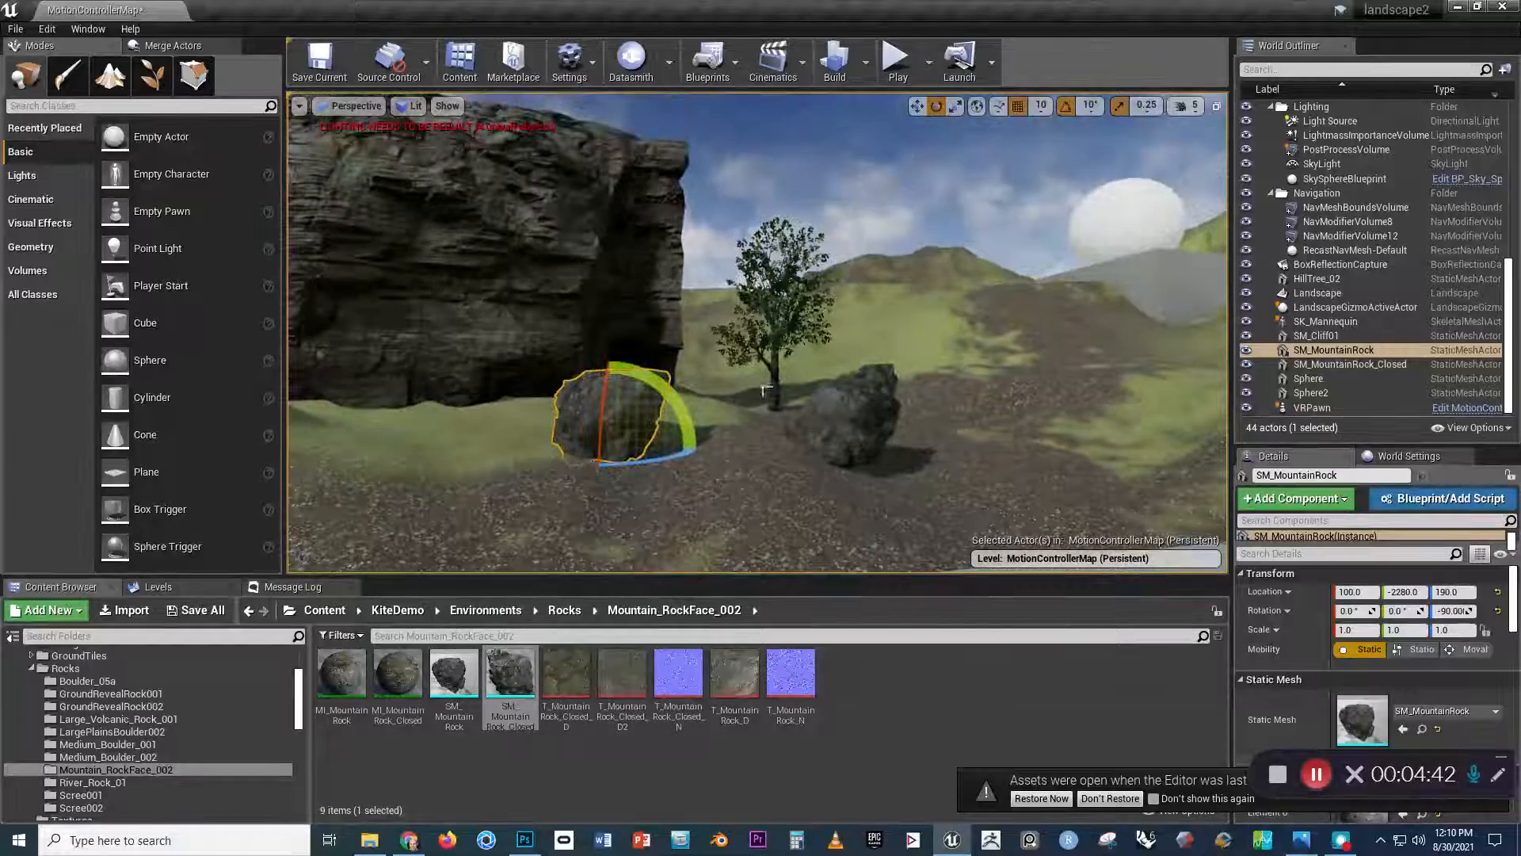
pyautogui.moveTo(757, 390)
pyautogui.mouseDown(button='right')
pyautogui.moveTo(672, 358)
pyautogui.moveTo(773, 399)
pyautogui.mouseUp(button='right')
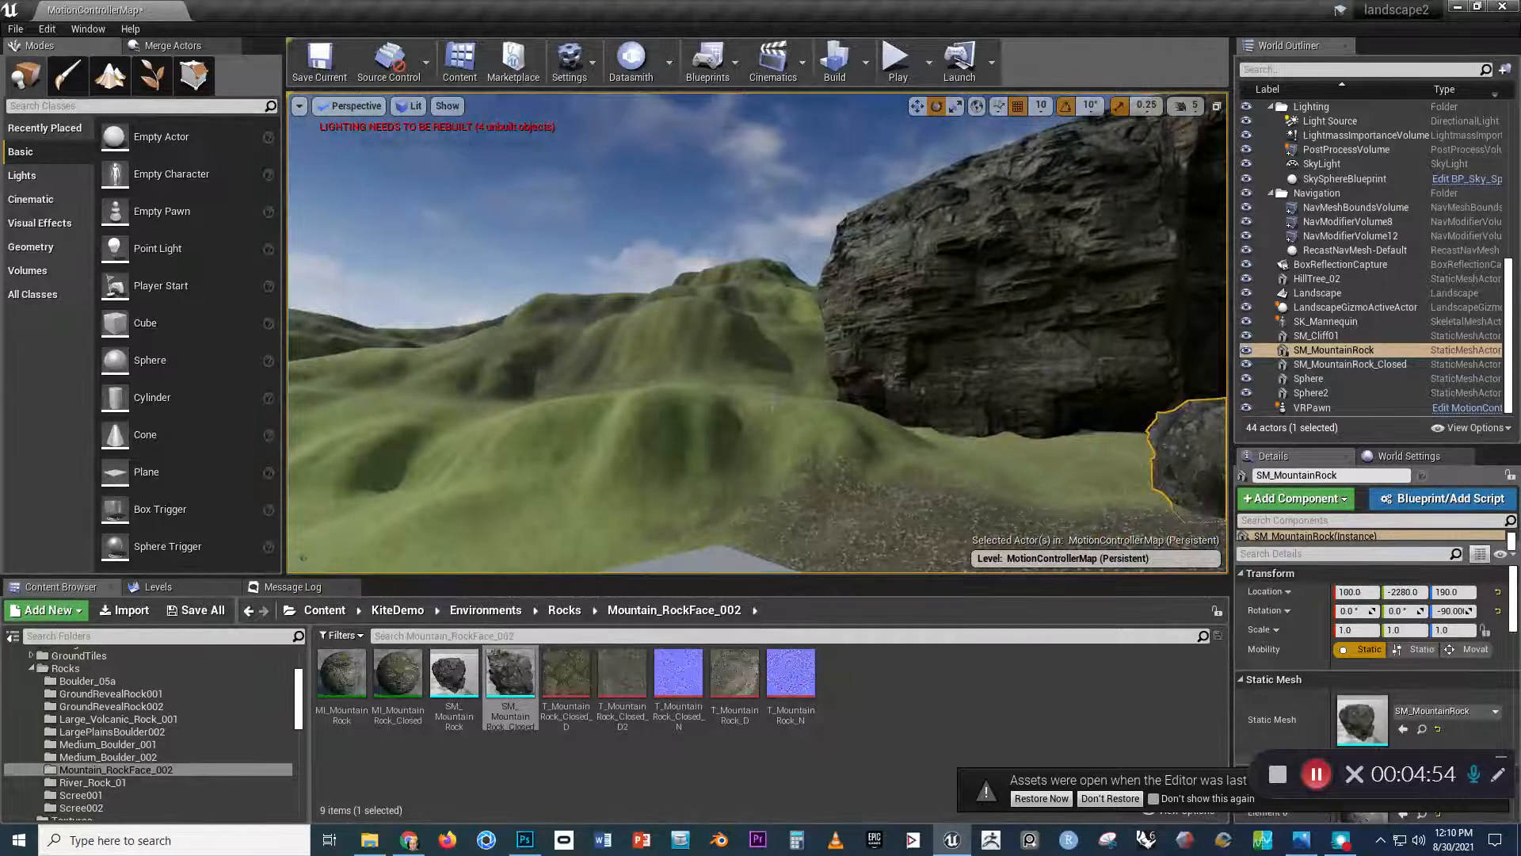